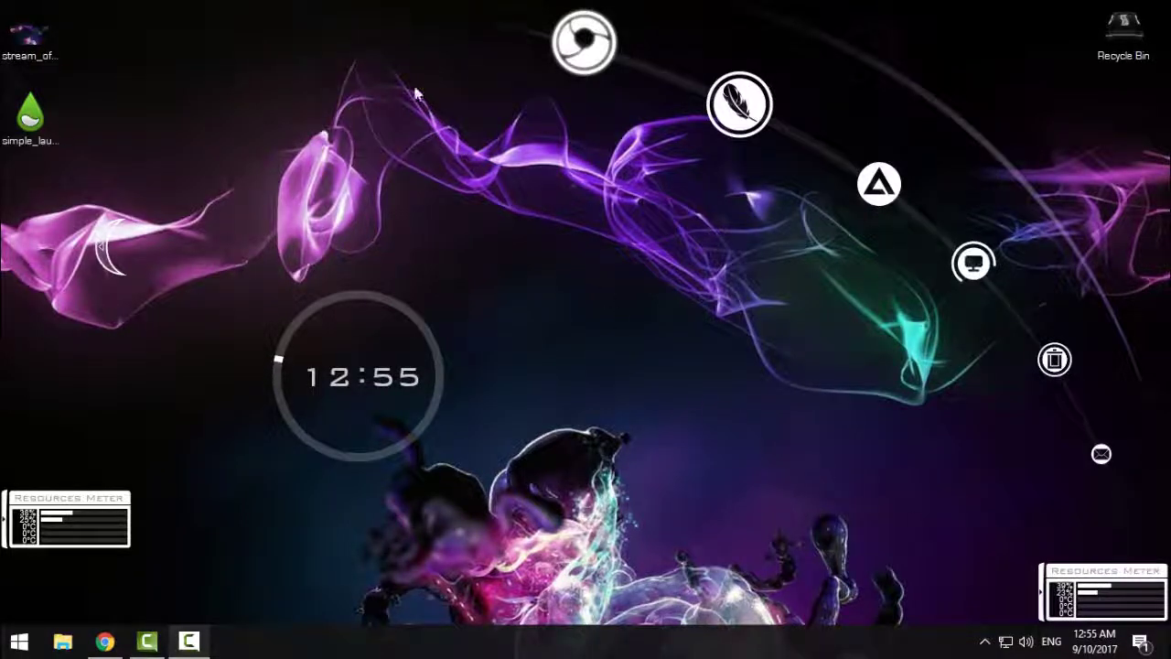
Step: Drag the left Resources Meter widget slightly lower and refresh the desktop
{"action": "left_click_drag", "start_coordinate": [324, 45], "coordinate": [211, 273]}
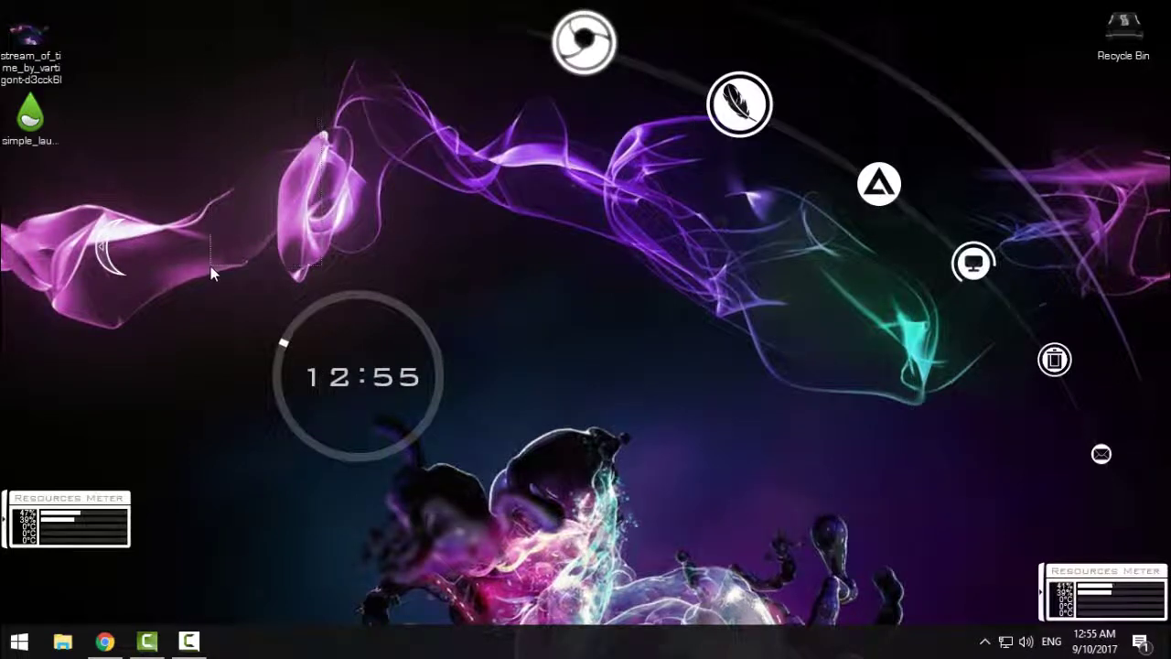
{"action": "left_click_drag", "start_coordinate": [79, 505], "coordinate": [79, 555]}
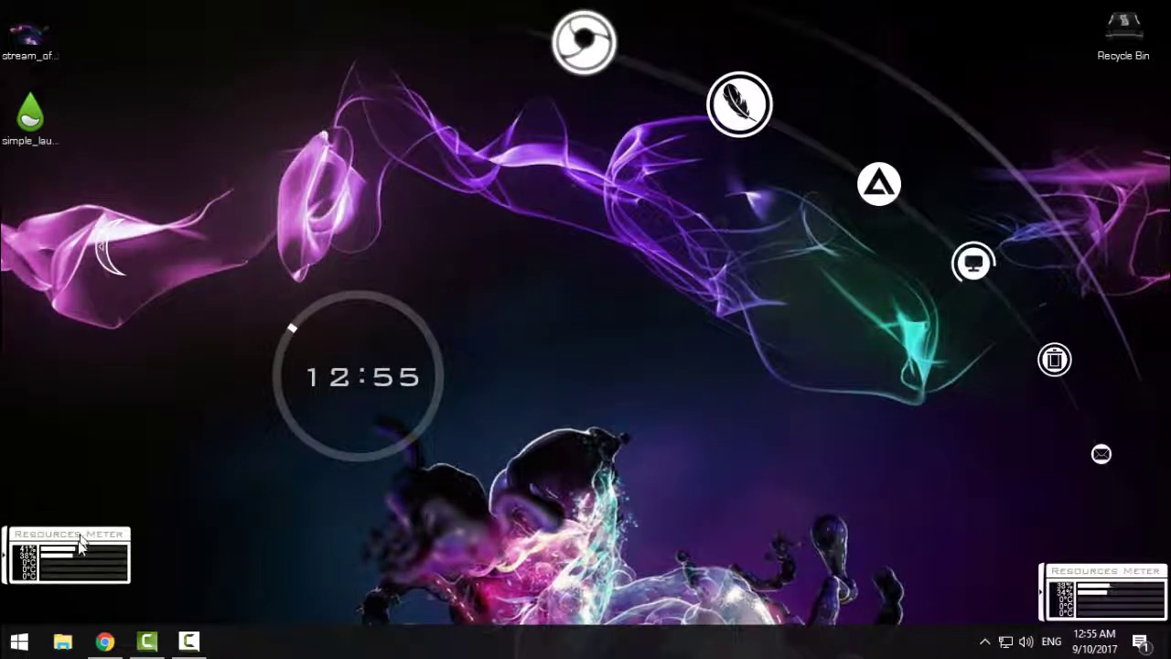
{"action": "left_click", "coordinate": [31, 115]}
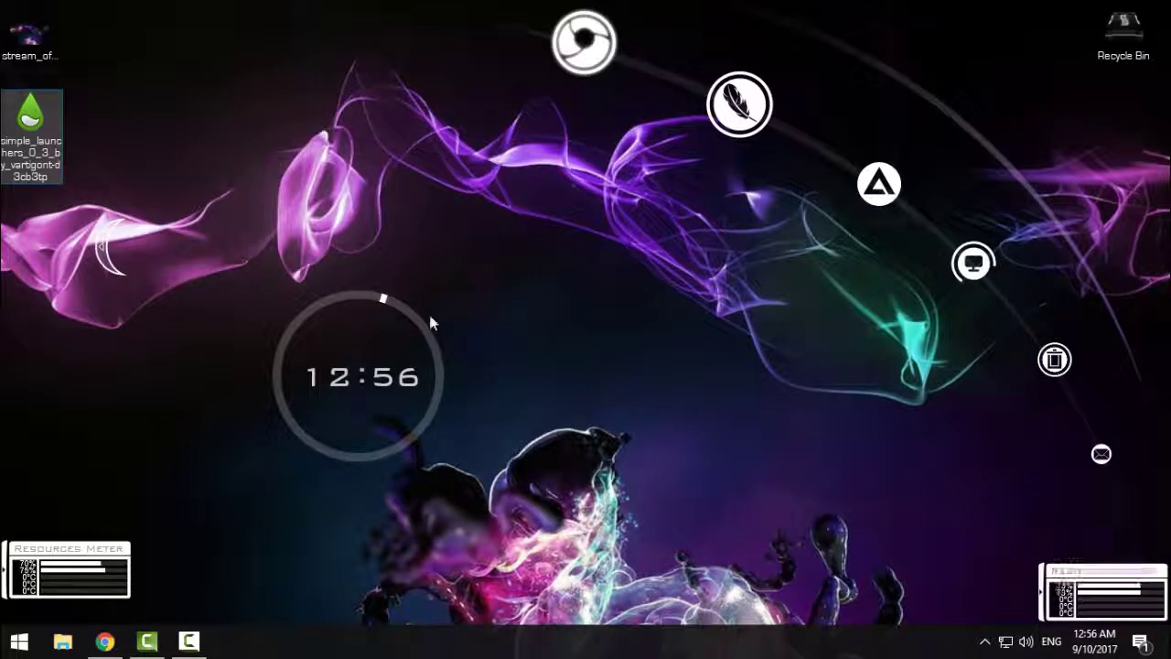
{"action": "left_click", "coordinate": [323, 182]}
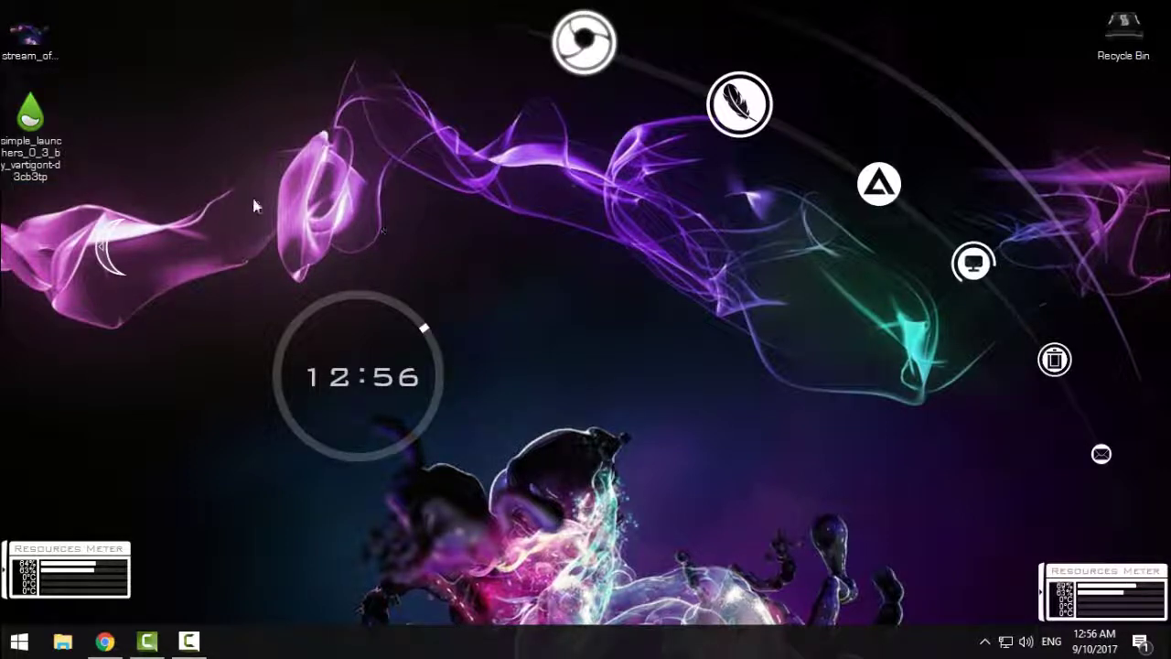
{"action": "right_click", "coordinate": [295, 177]}
{"action": "left_click", "coordinate": [347, 240]}
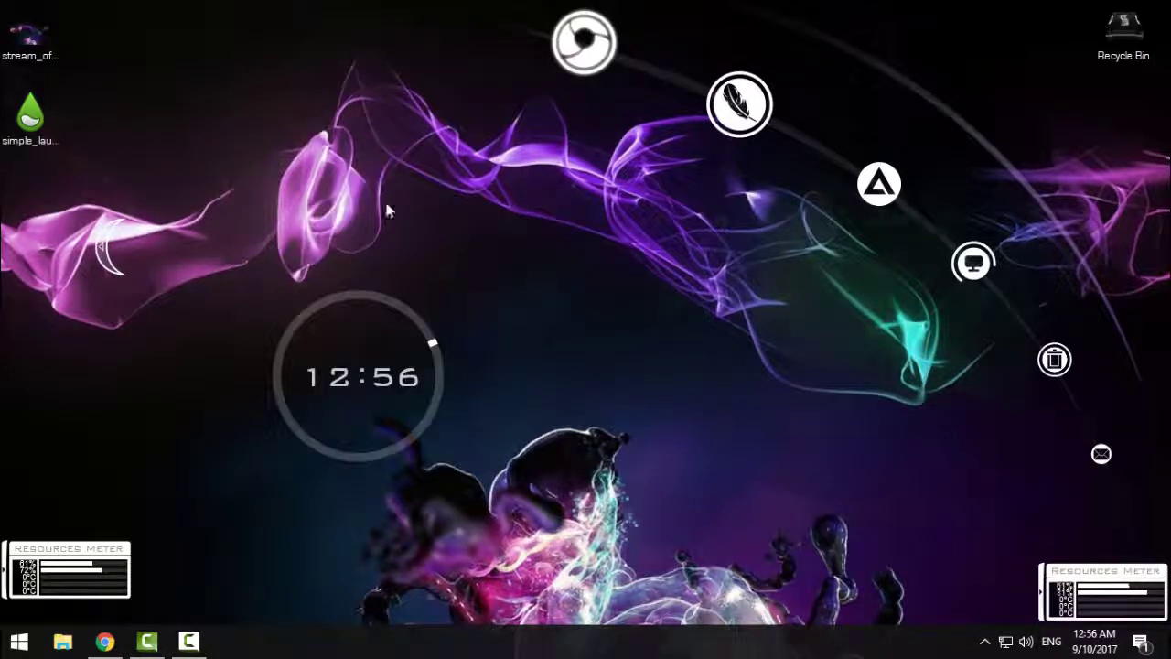
{"action": "left_click_drag", "start_coordinate": [340, 53], "coordinate": [465, 268]}
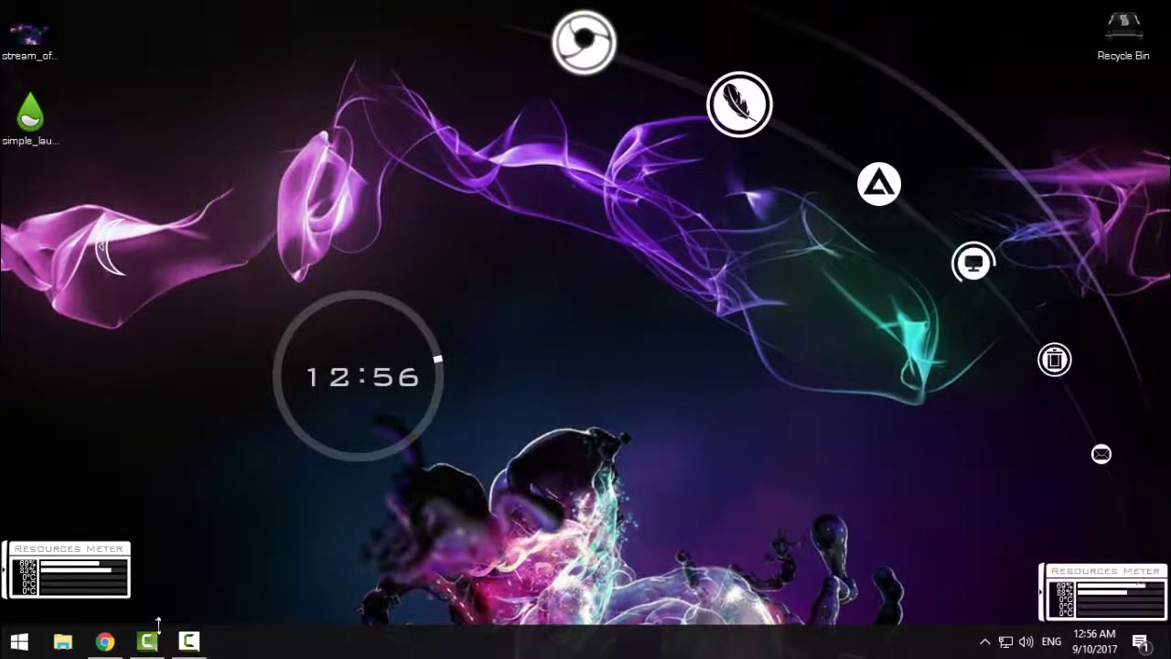
Step: Open the official Rainmeter website from Google results and scroll to the Download section
{"action": "left_click", "coordinate": [105, 641]}
{"action": "left_click", "coordinate": [210, 215]}
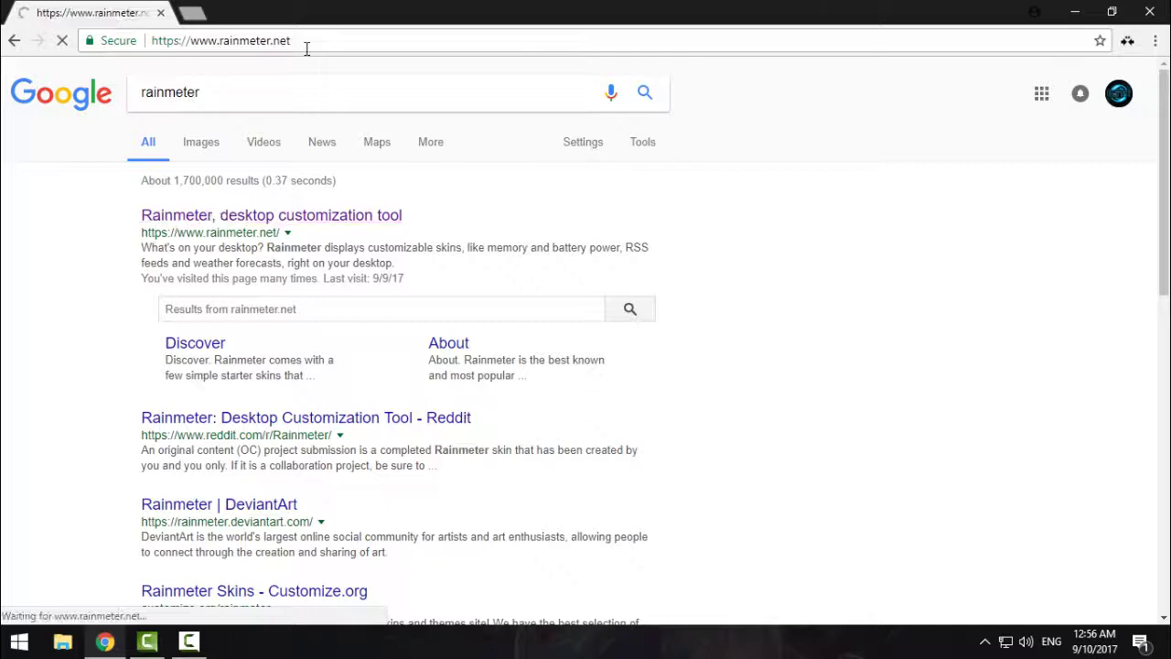
{"action": "left_click", "coordinate": [312, 40]}
{"action": "left_click", "coordinate": [119, 238]}
{"action": "scroll", "coordinate": [119, 275], "scroll_direction": "down", "scroll_amount": 2}
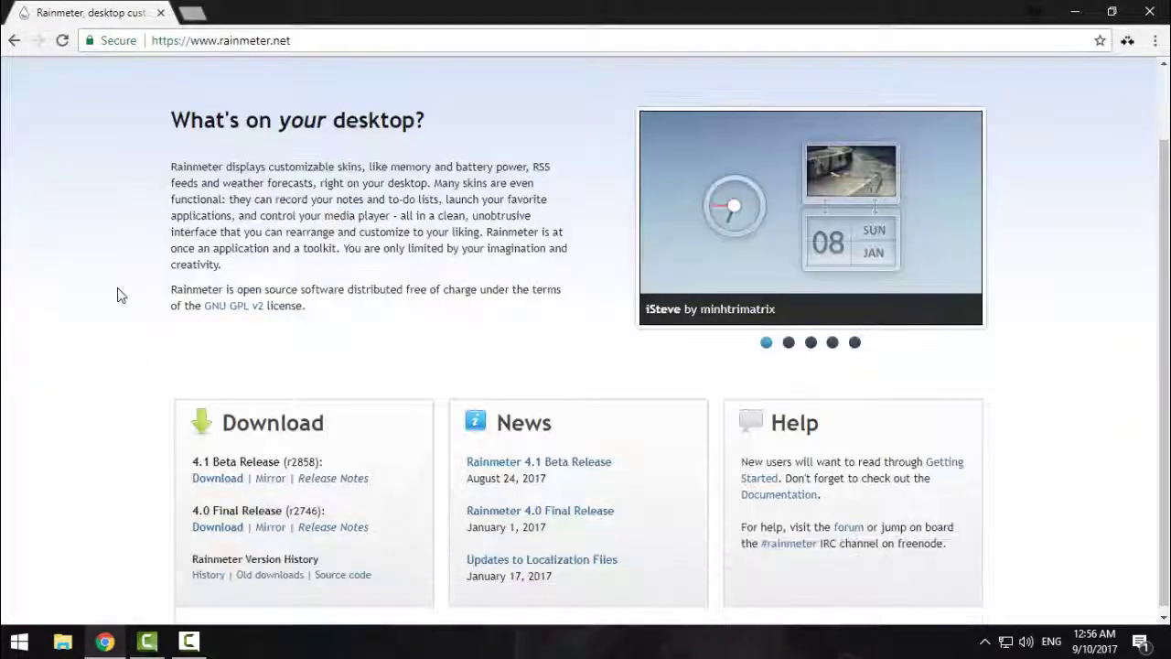
{"action": "scroll", "coordinate": [118, 294], "scroll_direction": "down", "scroll_amount": 1}
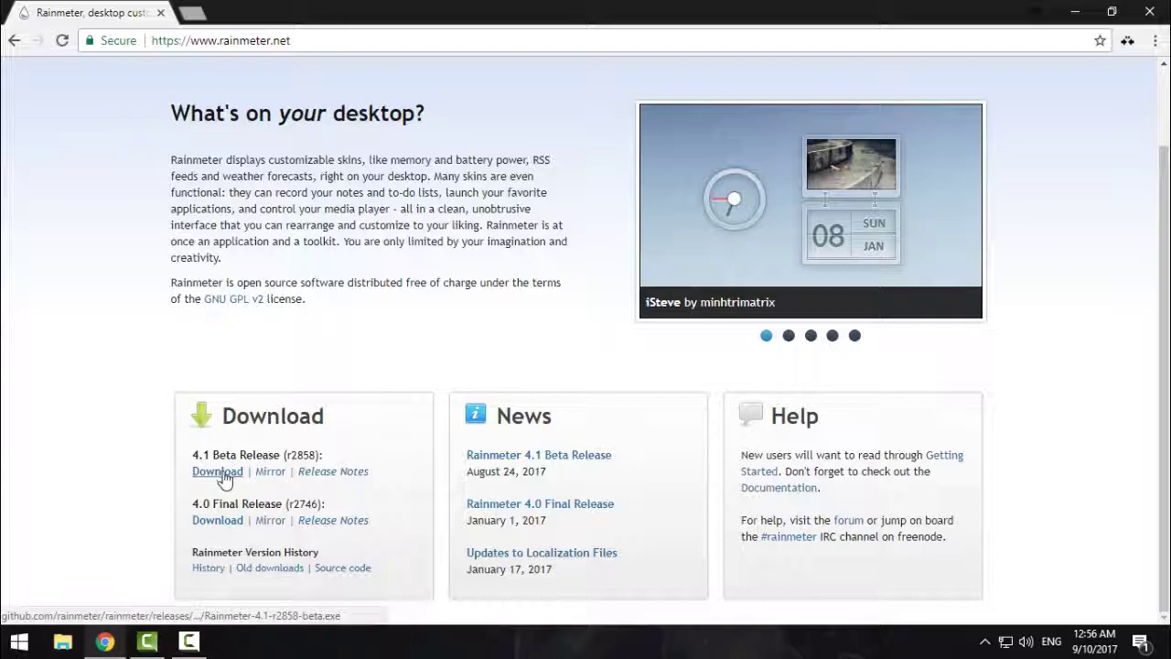
Step: Start the 4.1 Beta download, close Chrome and open the stream_of_time wallpaper image
{"action": "left_click", "coordinate": [217, 472]}
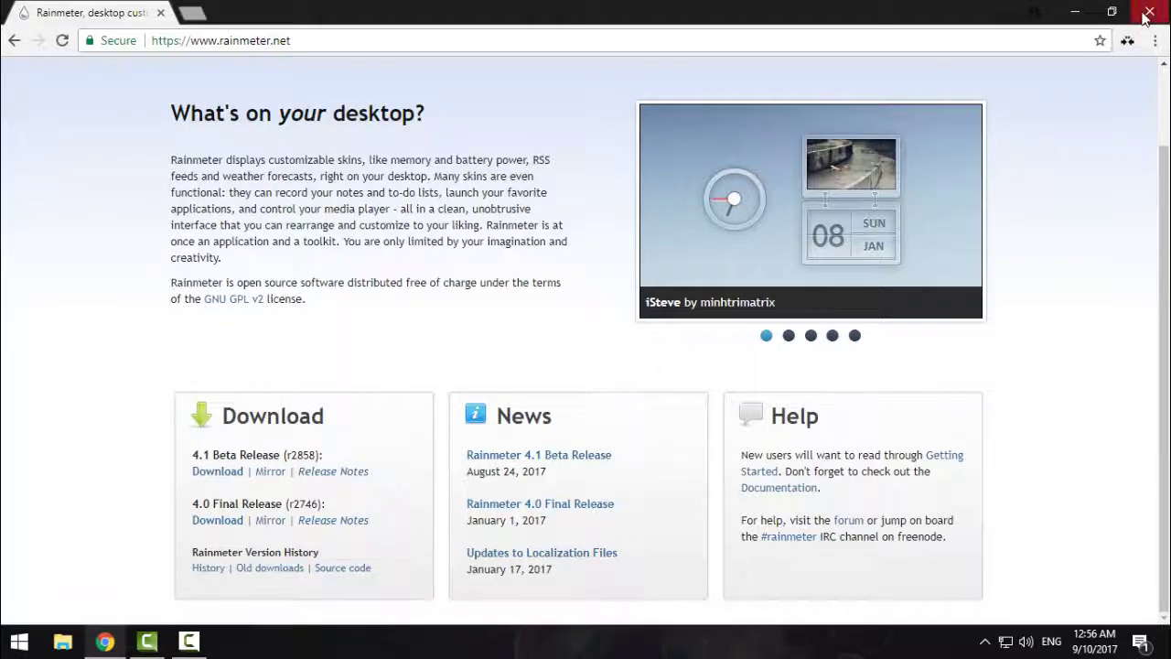
{"action": "left_click", "coordinate": [1150, 11]}
{"action": "double_click", "coordinate": [29, 36]}
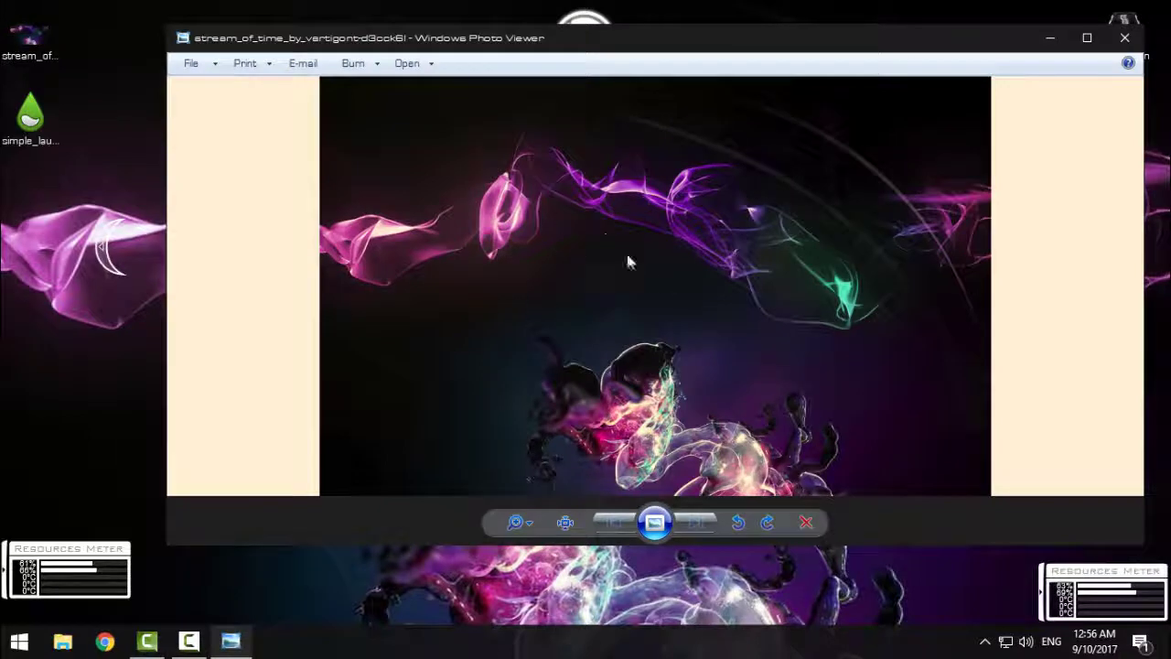
Step: Close the image viewer and nudge the Chrome launcher circle slightly
{"action": "left_click", "coordinate": [1124, 40]}
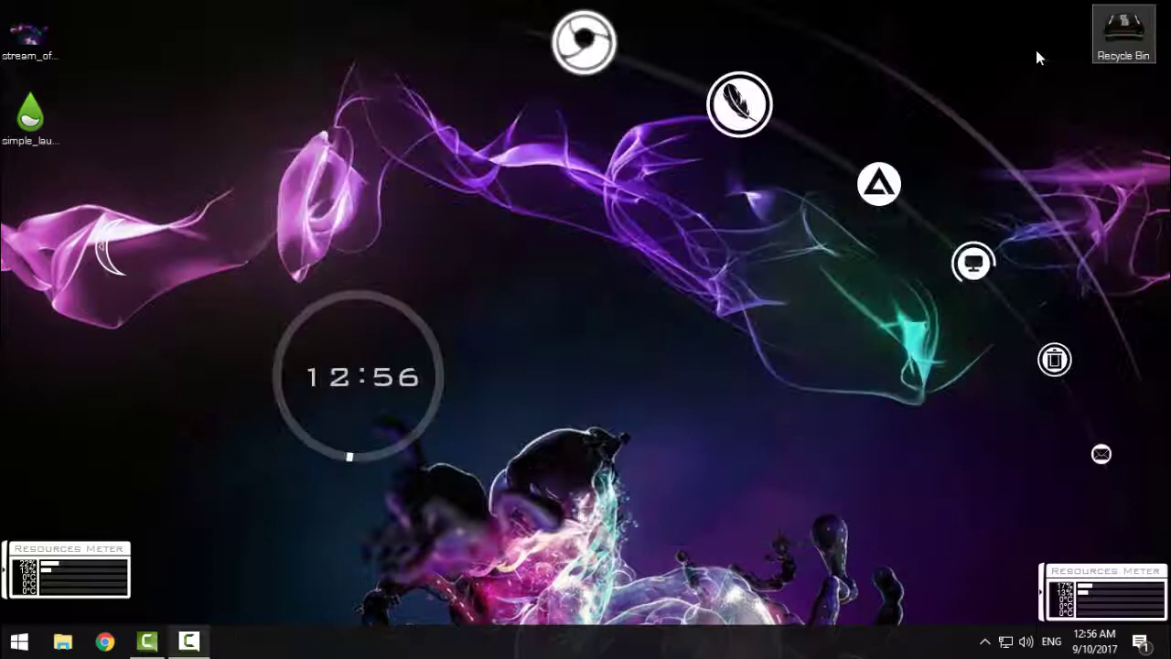
{"action": "left_click", "coordinate": [57, 135]}
{"action": "right_click", "coordinate": [72, 126]}
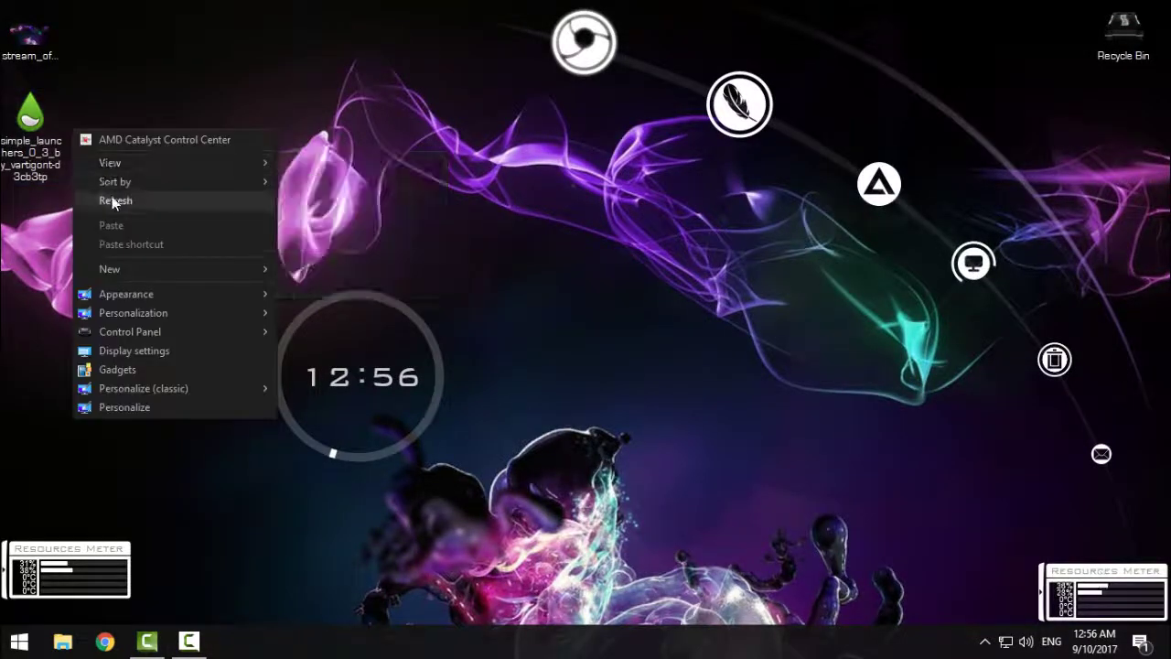
{"action": "left_click", "coordinate": [112, 196]}
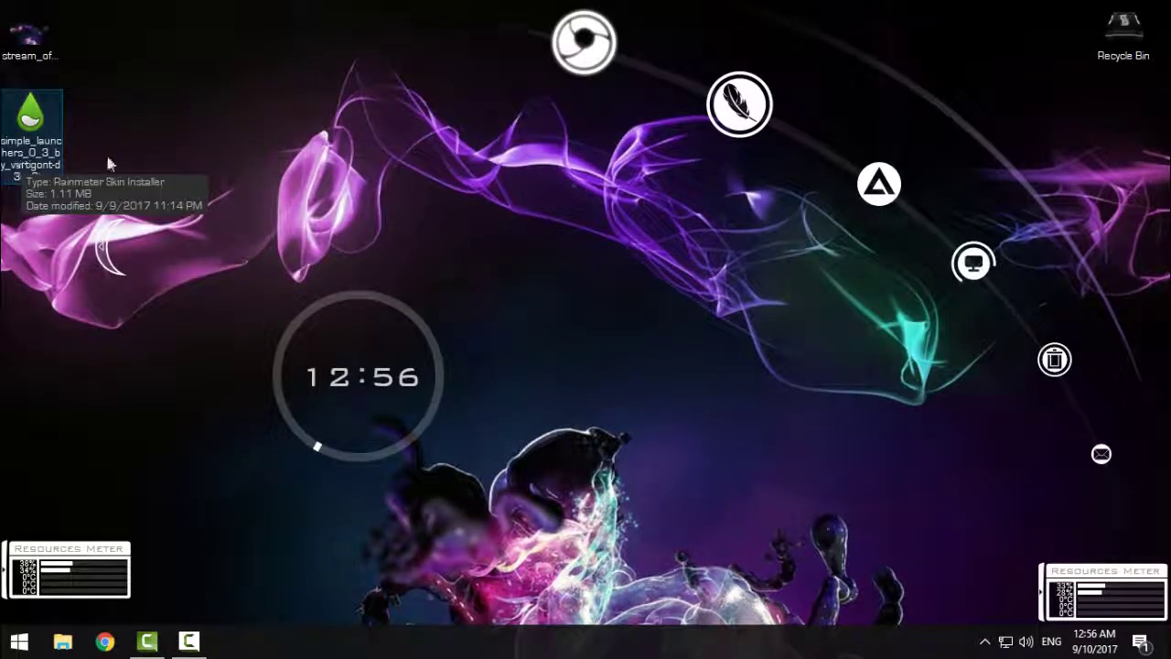
{"action": "right_click", "coordinate": [124, 152]}
{"action": "left_click", "coordinate": [165, 227]}
{"action": "left_click", "coordinate": [31, 119]}
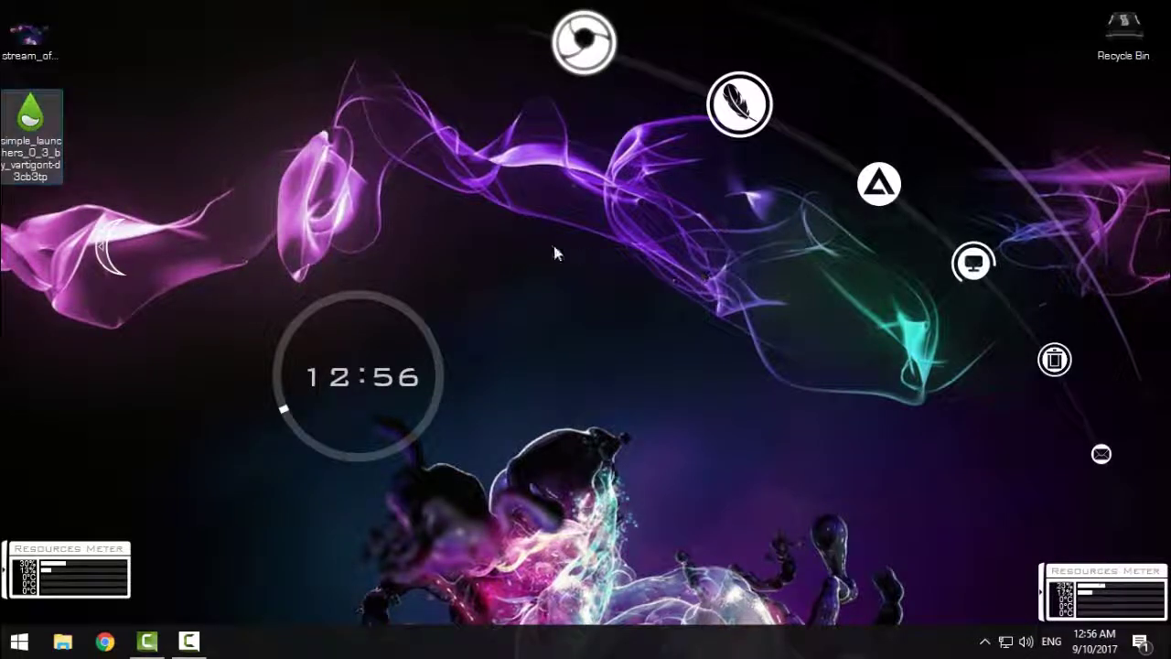
{"action": "mouse_move", "coordinate": [600, 58]}
{"action": "left_mouse_down"}
{"action": "mouse_move", "coordinate": [529, 125]}
{"action": "mouse_move", "coordinate": [608, 55]}
{"action": "left_mouse_up"}
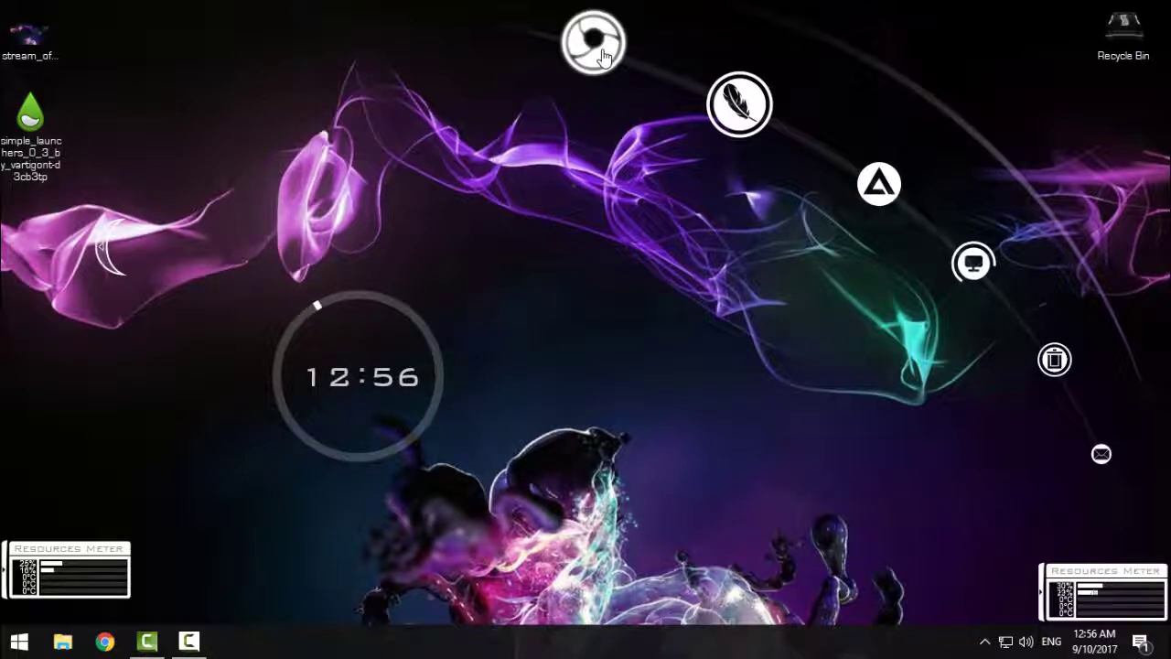
Step: Slide out the left media-player widget and bring up the Chrome launcher's skin options
{"action": "left_click", "coordinate": [103, 251]}
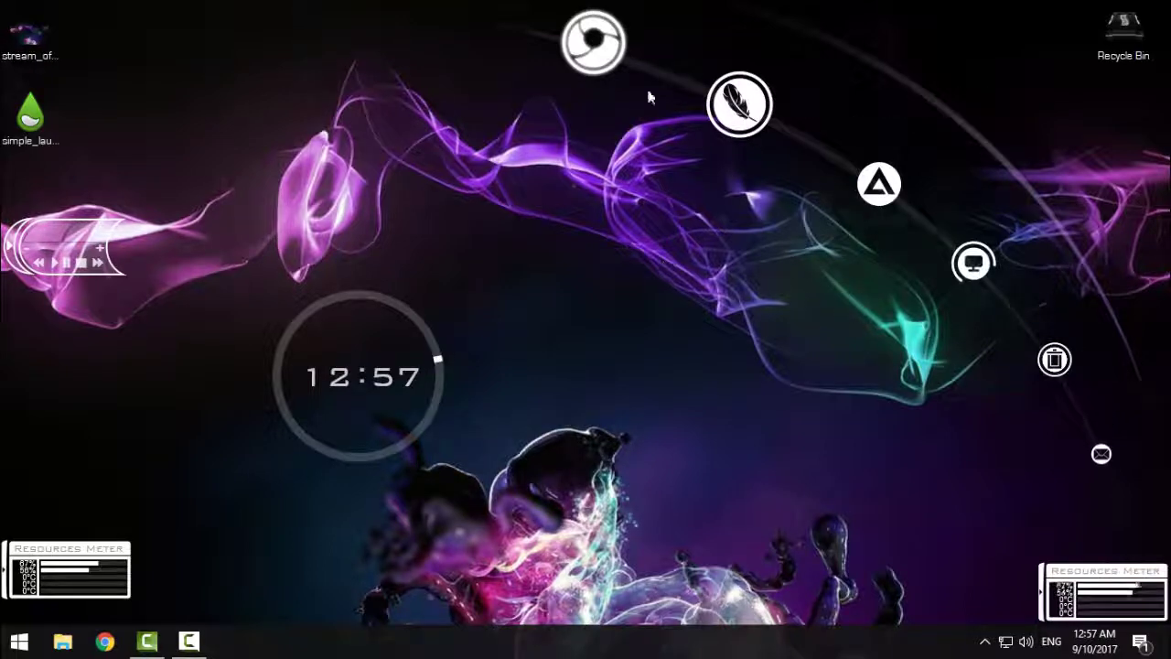
{"action": "right_click", "coordinate": [597, 64]}
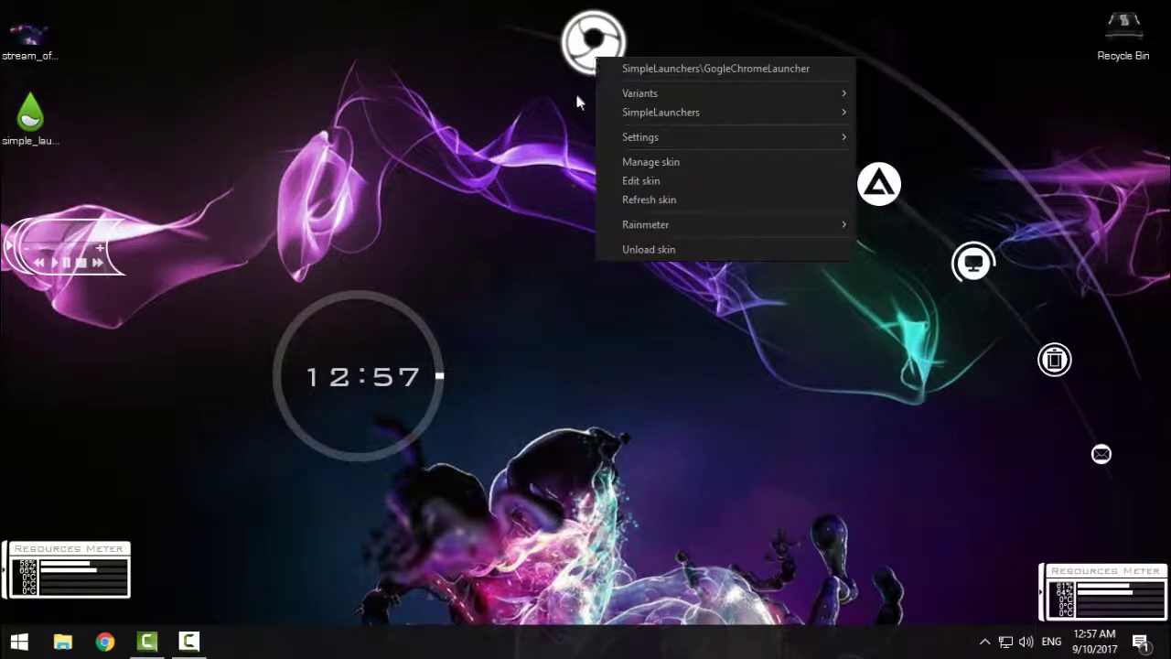
{"action": "left_click", "coordinate": [576, 101]}
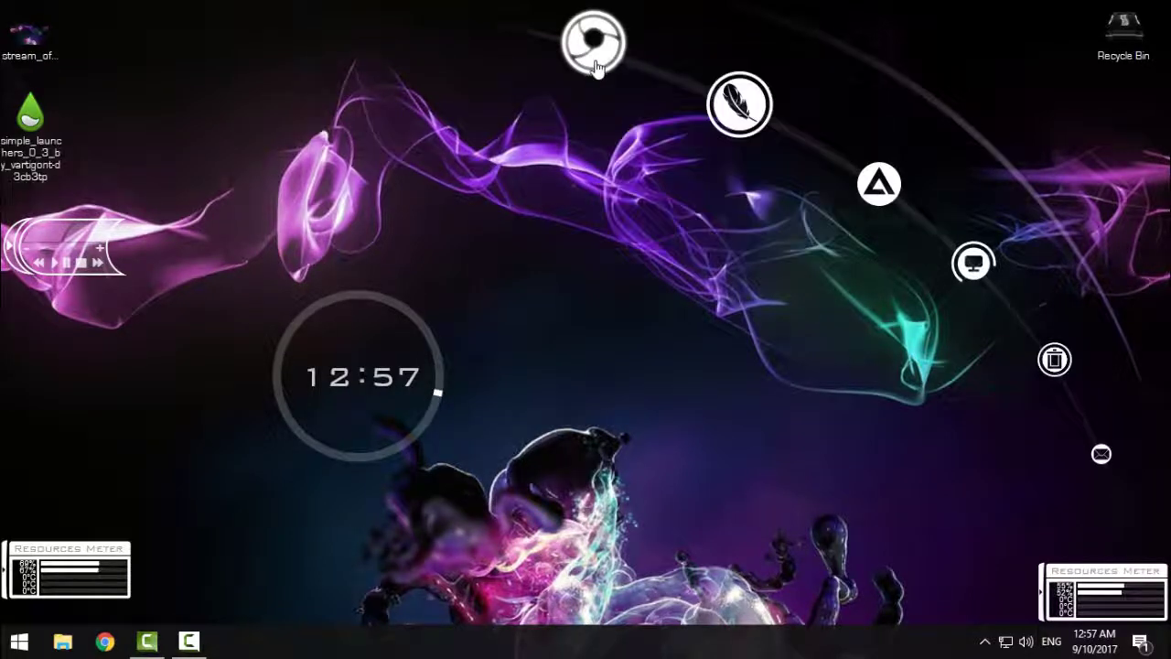
{"action": "right_click", "coordinate": [596, 66]}
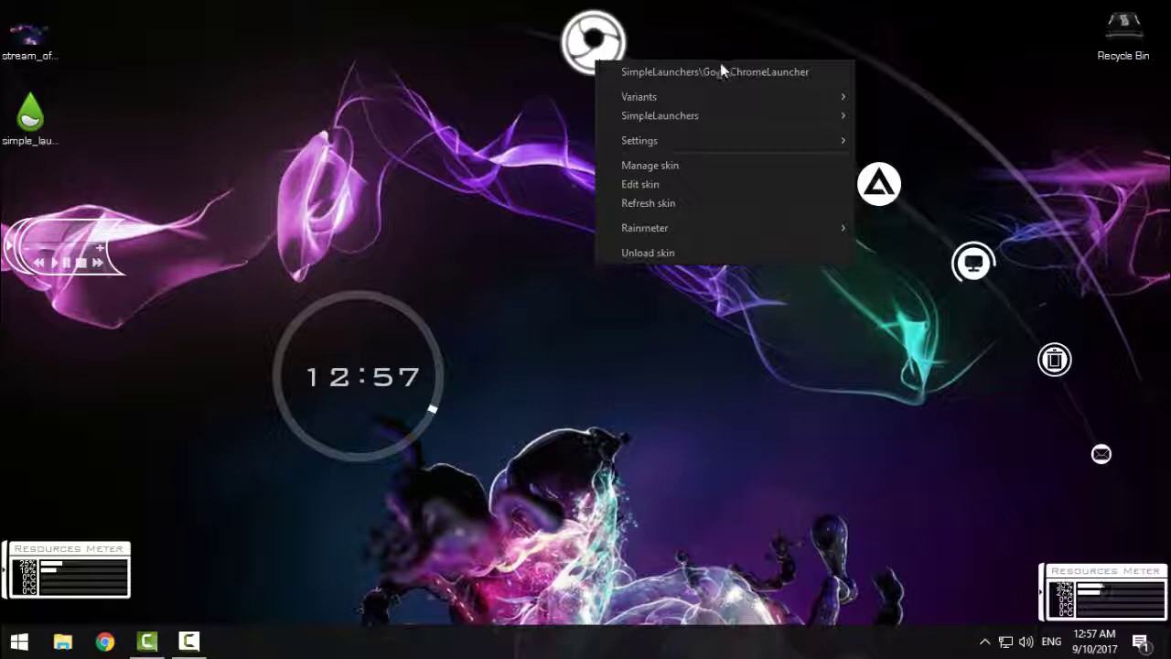
{"action": "left_click", "coordinate": [722, 186]}
{"action": "scroll", "coordinate": [735, 286], "scroll_direction": "down", "scroll_amount": 2}
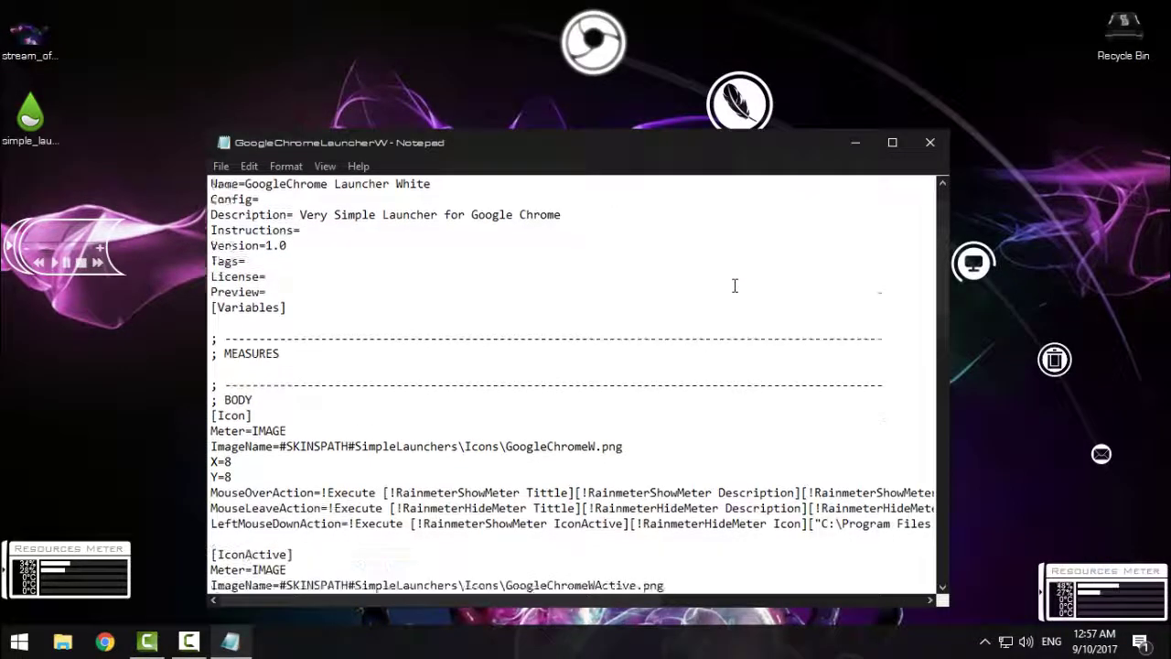
{"action": "scroll", "coordinate": [735, 285], "scroll_direction": "down", "scroll_amount": 1}
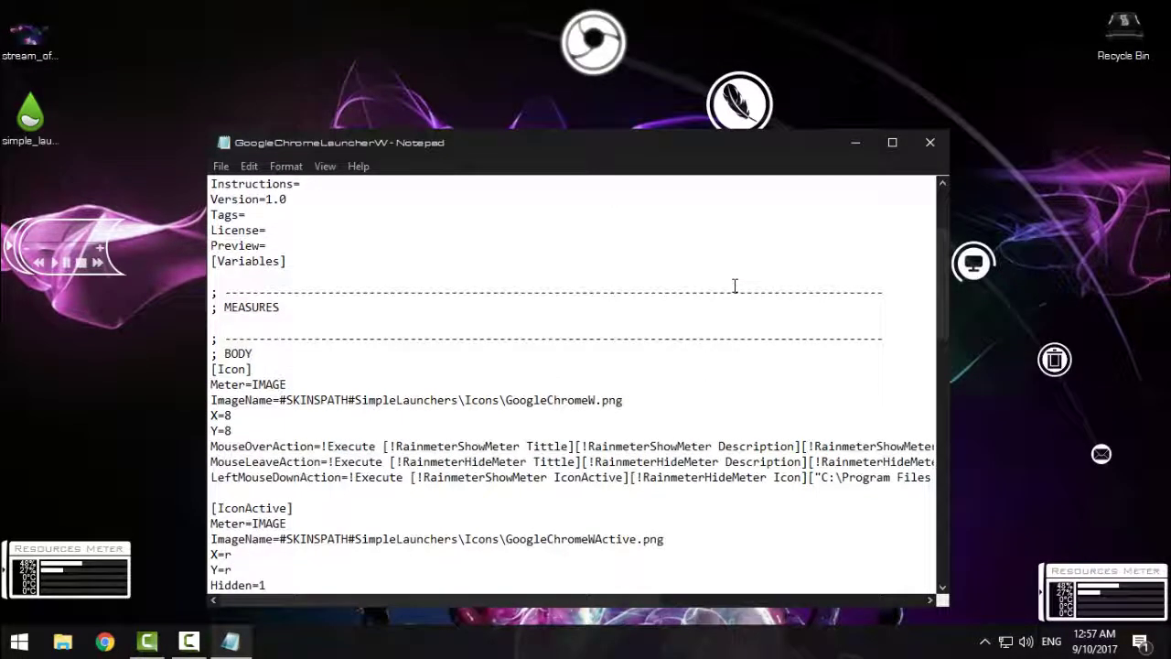
{"action": "left_click", "coordinate": [894, 144]}
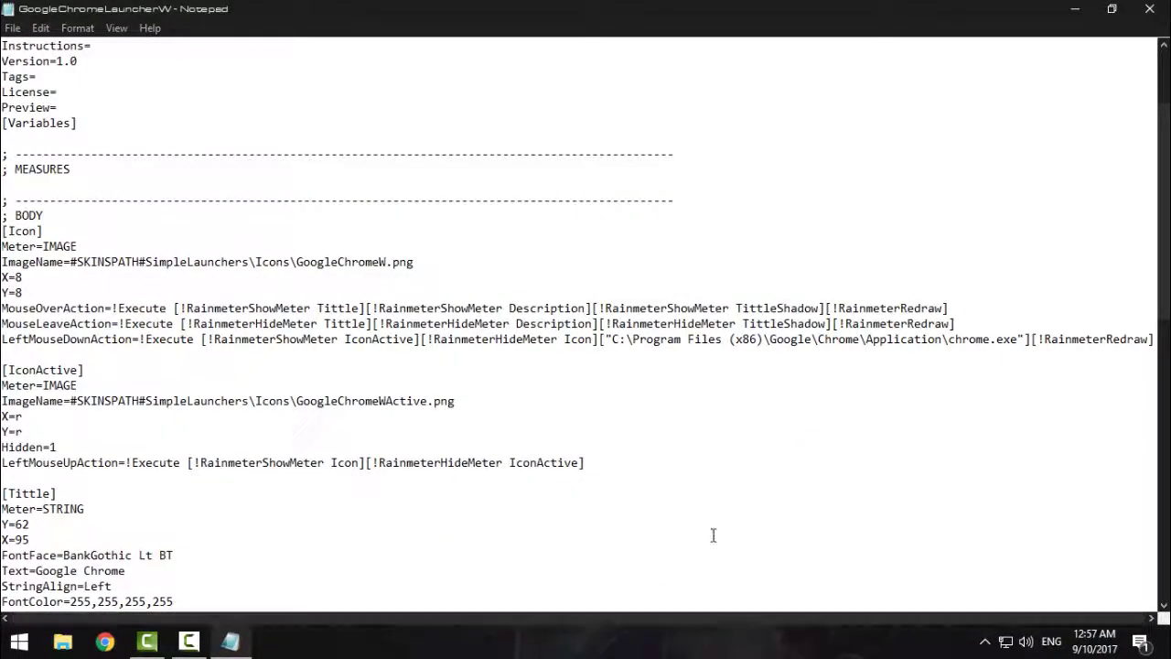
{"action": "mouse_move", "coordinate": [612, 339]}
{"action": "left_mouse_down"}
{"action": "mouse_move", "coordinate": [1025, 340]}
{"action": "mouse_move", "coordinate": [952, 339]}
{"action": "left_mouse_up"}
{"action": "left_click", "coordinate": [950, 342]}
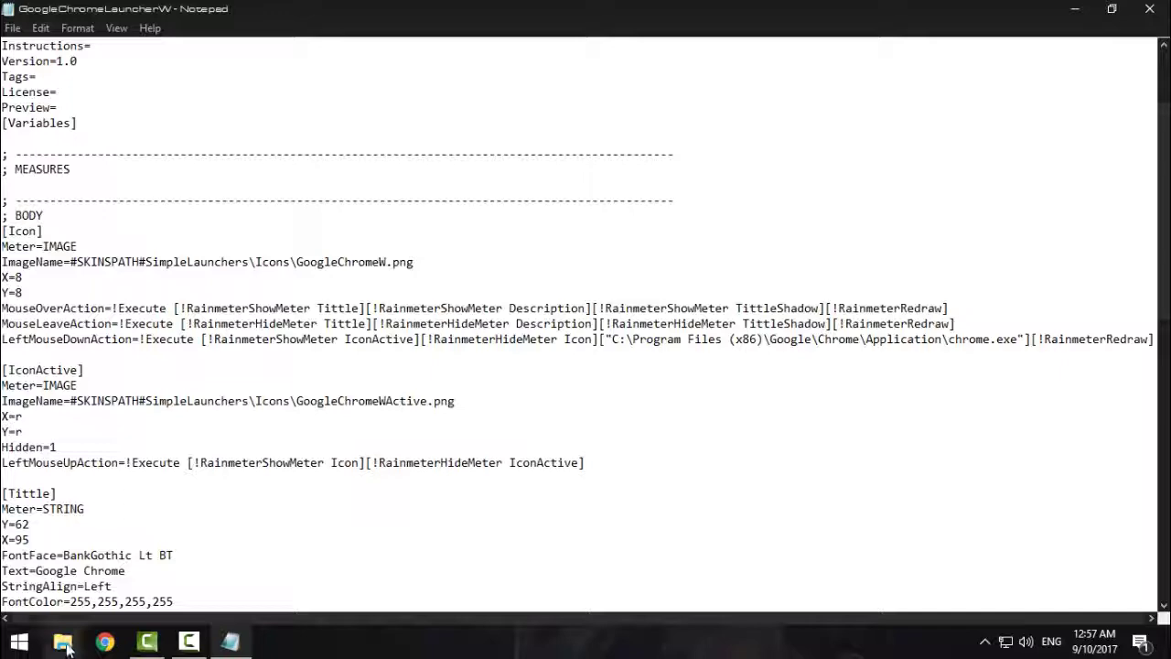
Step: Navigate File Explorer to C:\Program Files (x86)\Google\Chrome\Application
{"action": "left_click", "coordinate": [67, 647]}
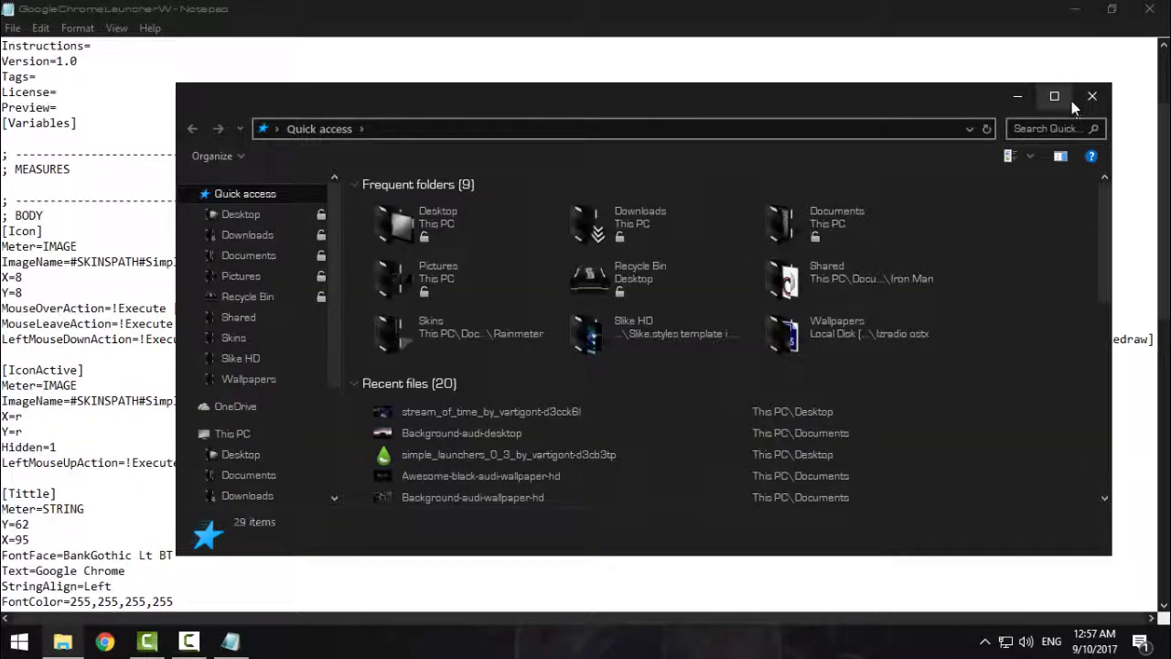
{"action": "left_click", "coordinate": [1062, 103]}
{"action": "left_click", "coordinate": [112, 346]}
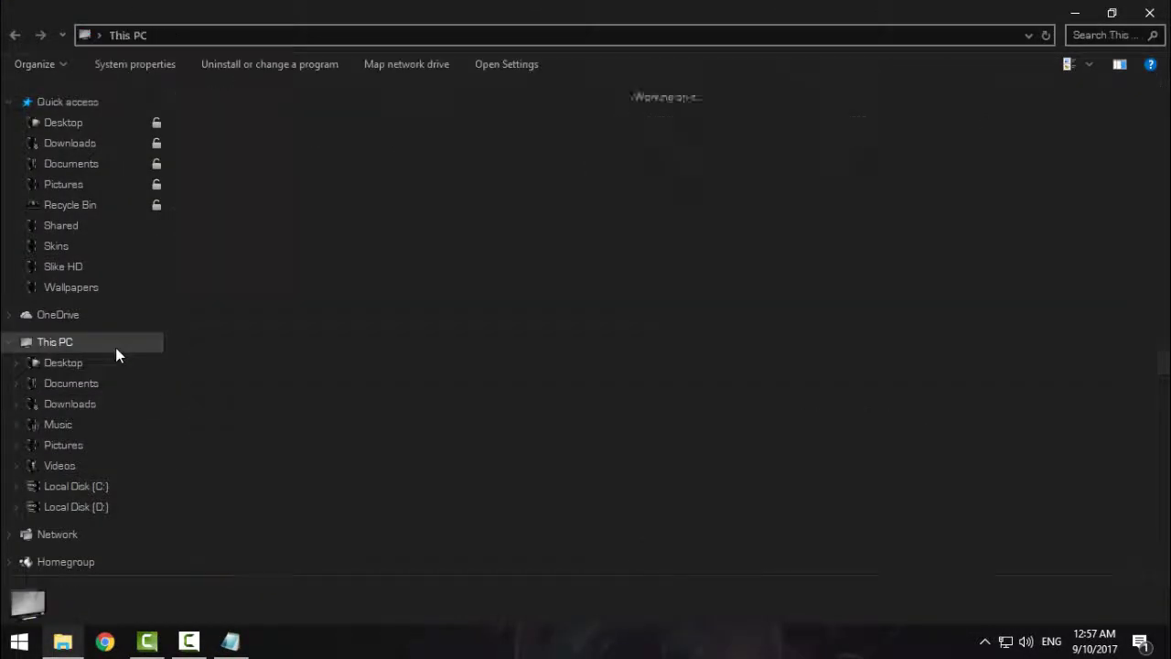
{"action": "double_click", "coordinate": [265, 247]}
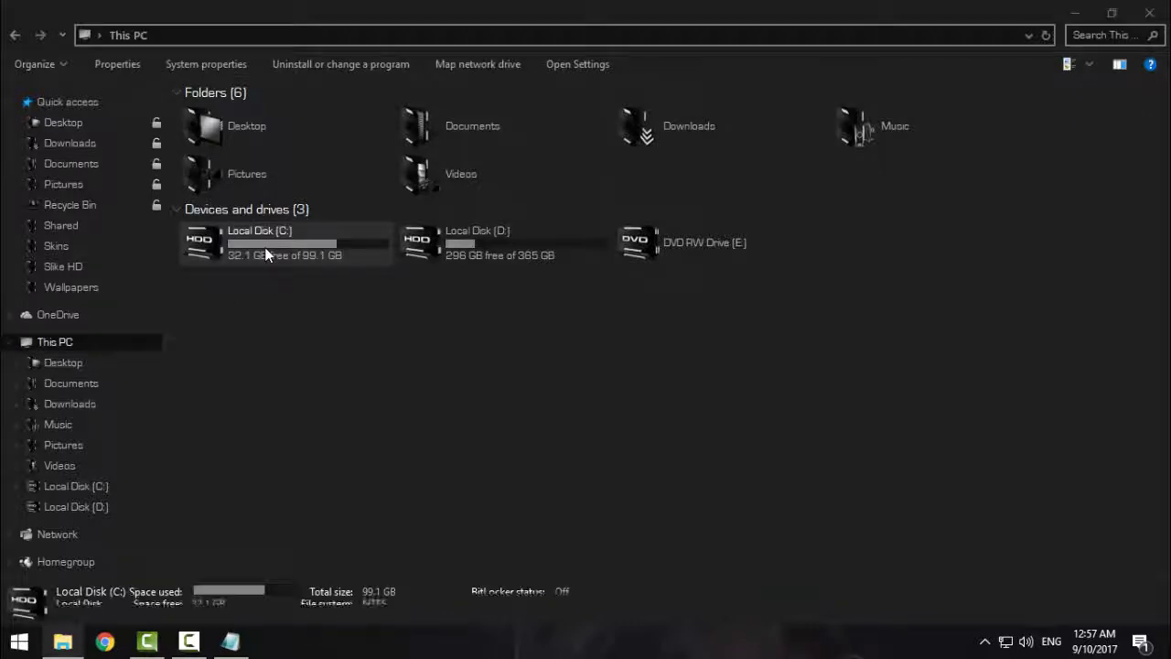
{"action": "left_click", "coordinate": [1081, 123]}
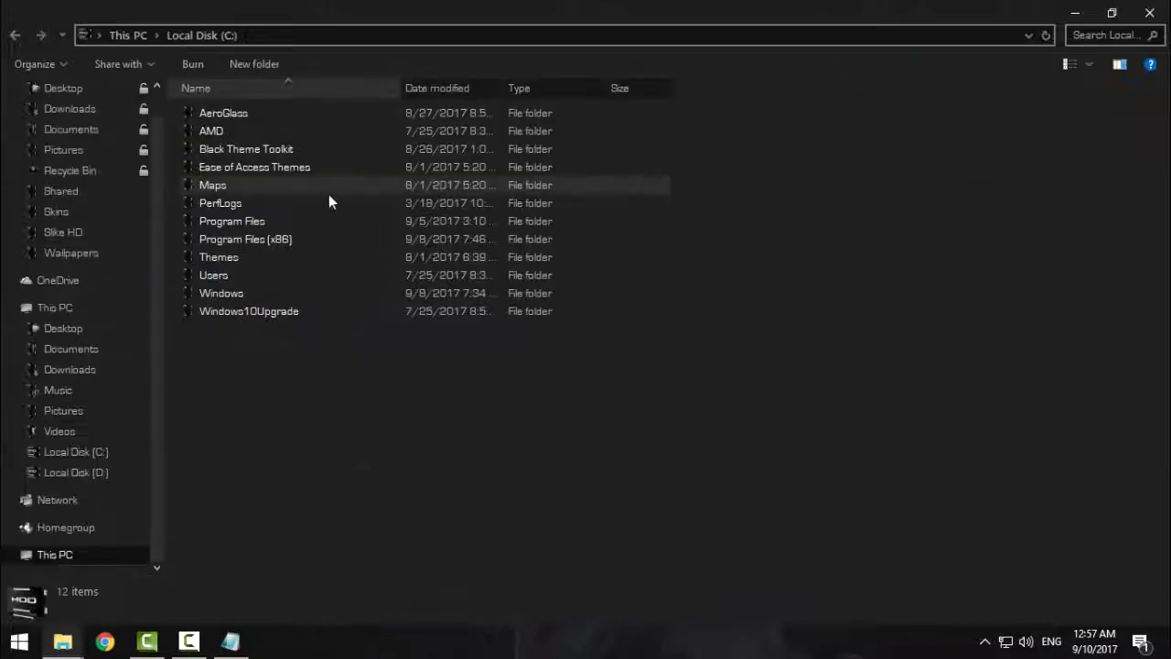
{"action": "double_click", "coordinate": [277, 238]}
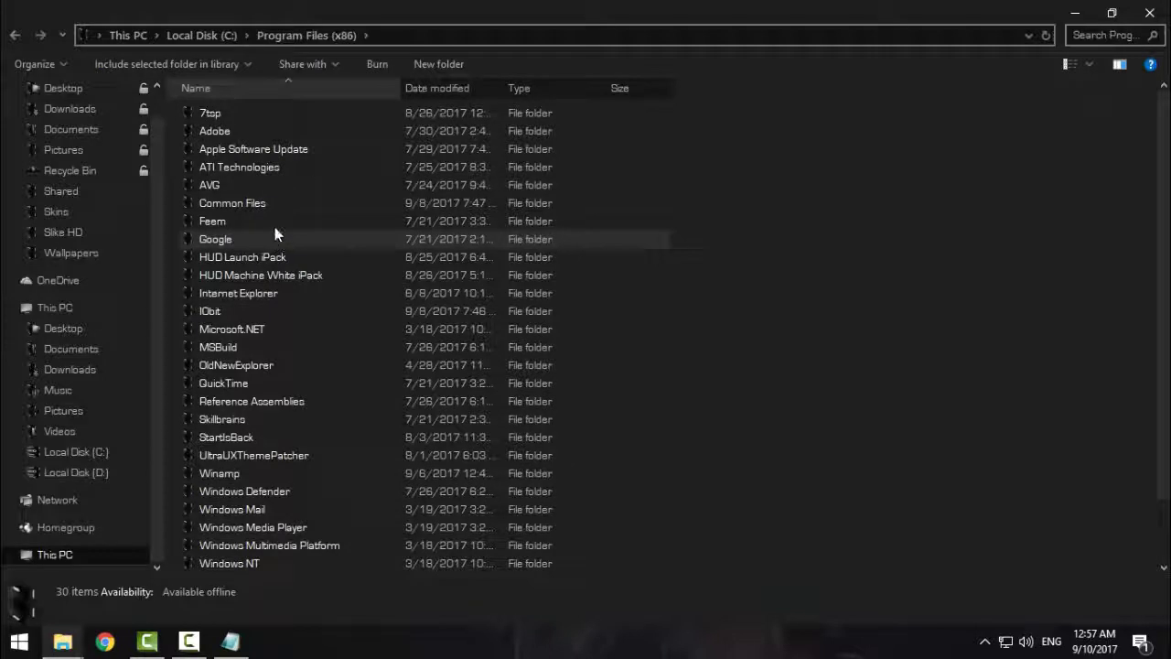
{"action": "double_click", "coordinate": [245, 238]}
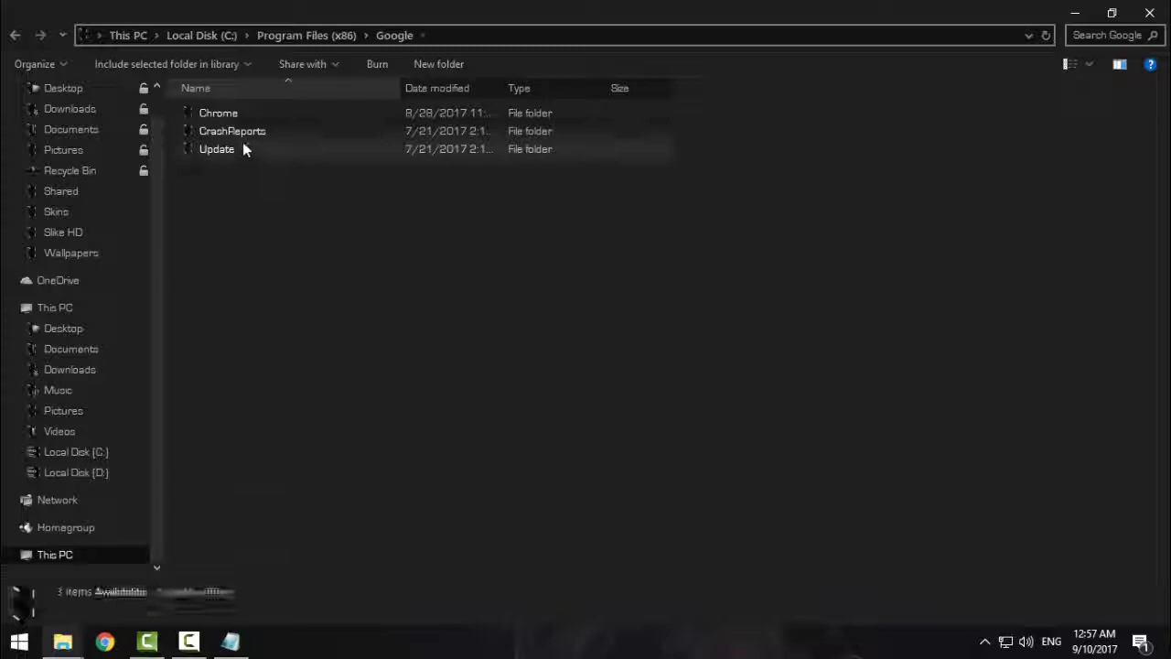
{"action": "double_click", "coordinate": [230, 117]}
{"action": "double_click", "coordinate": [231, 116]}
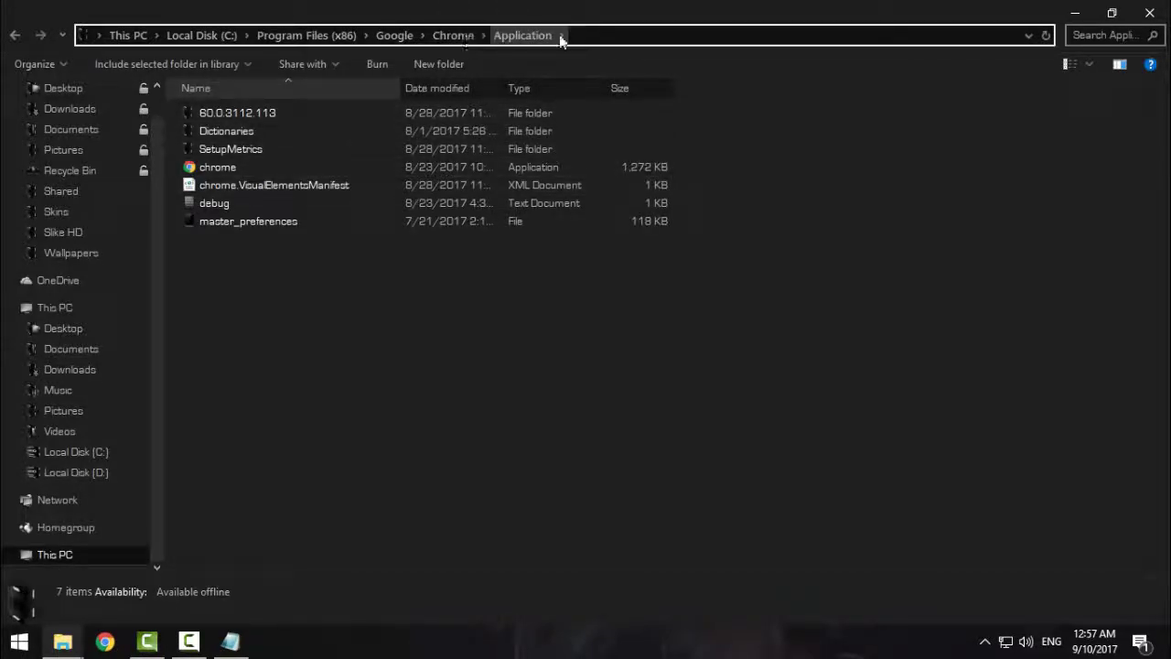
Step: Copy the Application folder's full path from the address bar
{"action": "left_click", "coordinate": [518, 34]}
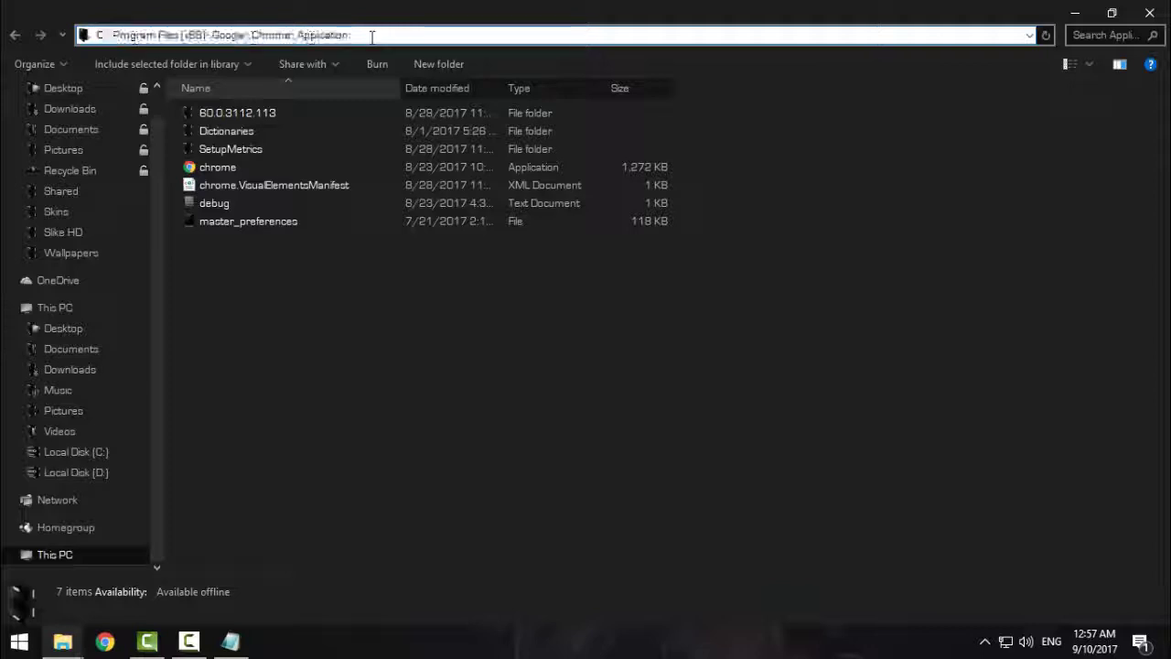
{"action": "left_click_drag", "start_coordinate": [364, 35], "coordinate": [120, 37]}
{"action": "right_click", "coordinate": [120, 37]}
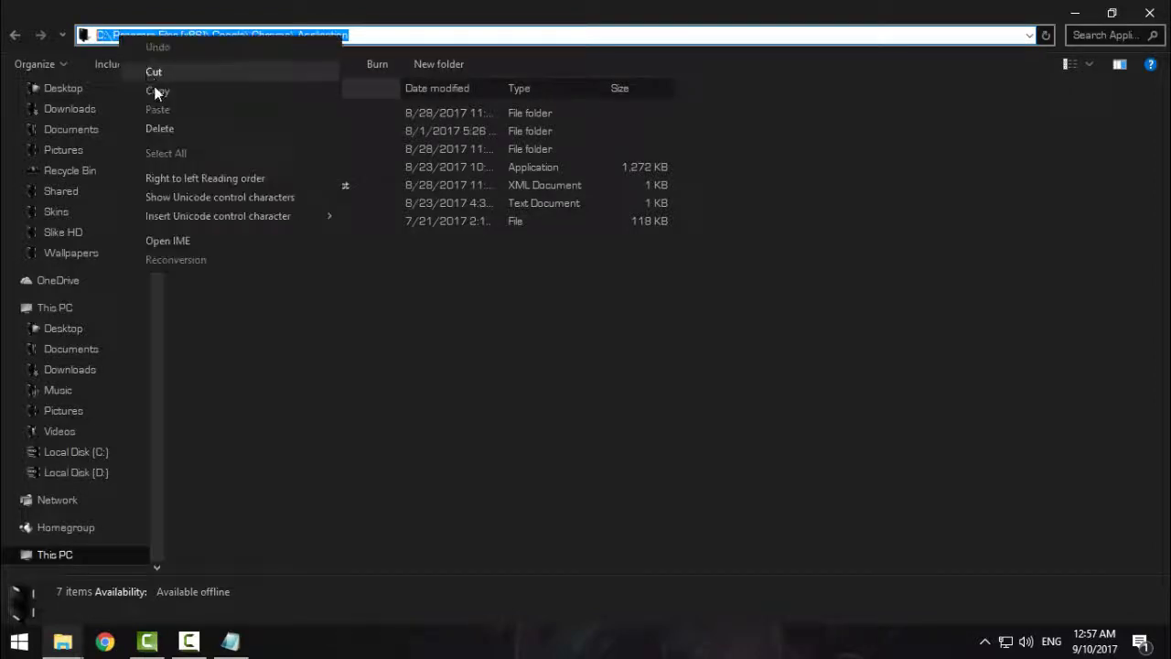
{"action": "left_click", "coordinate": [152, 88]}
Step: Paste the copied Application folder path over the old Chrome path in the launch line
{"action": "left_click", "coordinate": [232, 643]}
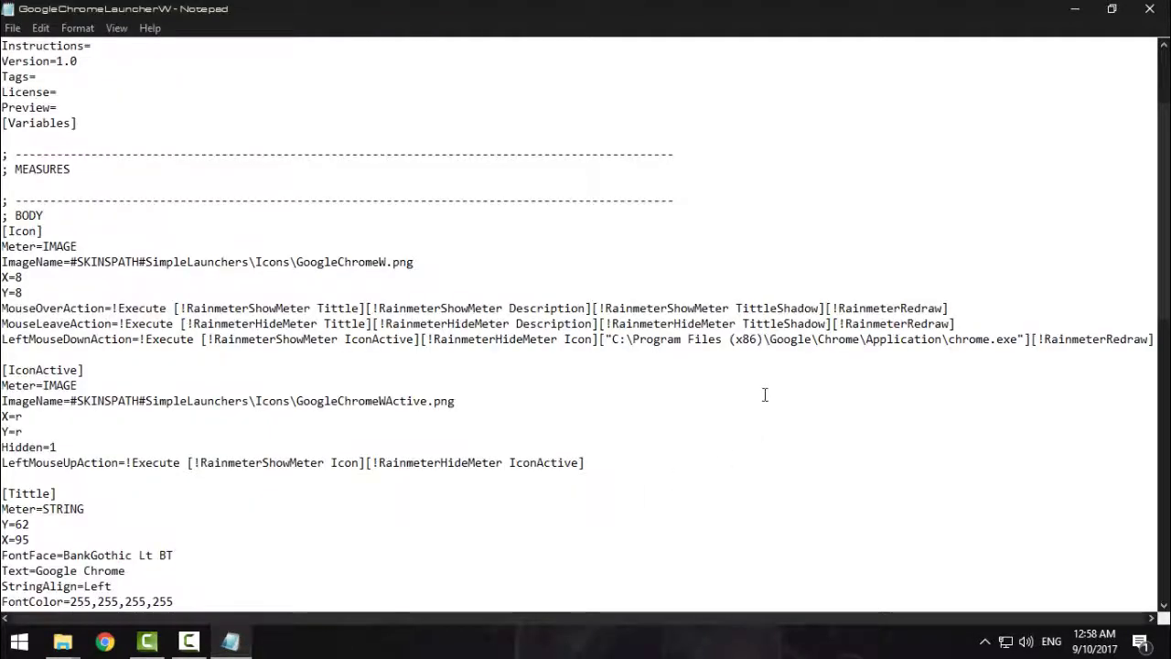
{"action": "left_click_drag", "start_coordinate": [638, 334], "coordinate": [939, 343]}
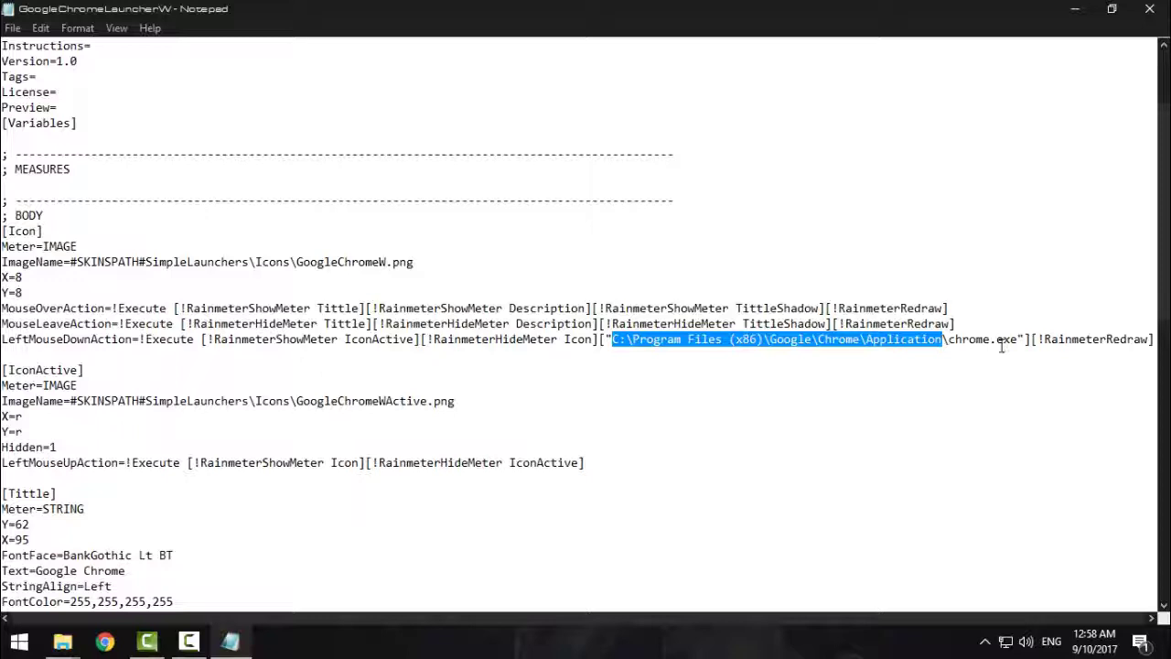
{"action": "key", "text": "ctrl+v"}
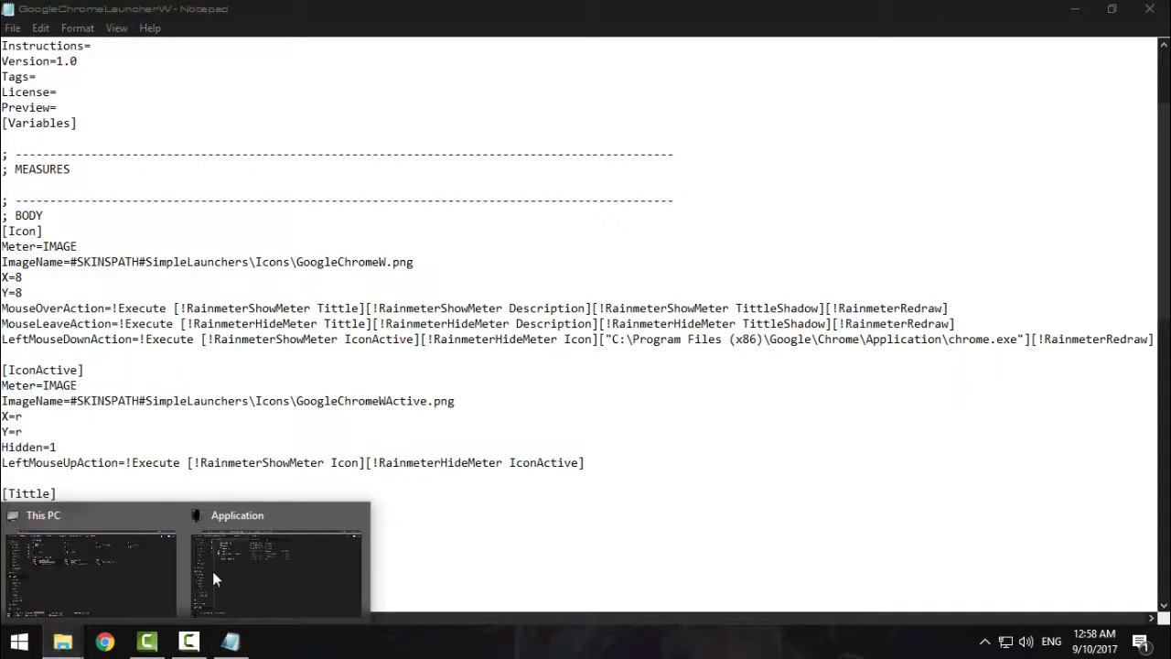
Step: Compare the chrome.exe file name in the Application folder with the launch line
{"action": "left_click", "coordinate": [214, 574]}
{"action": "left_click", "coordinate": [228, 170]}
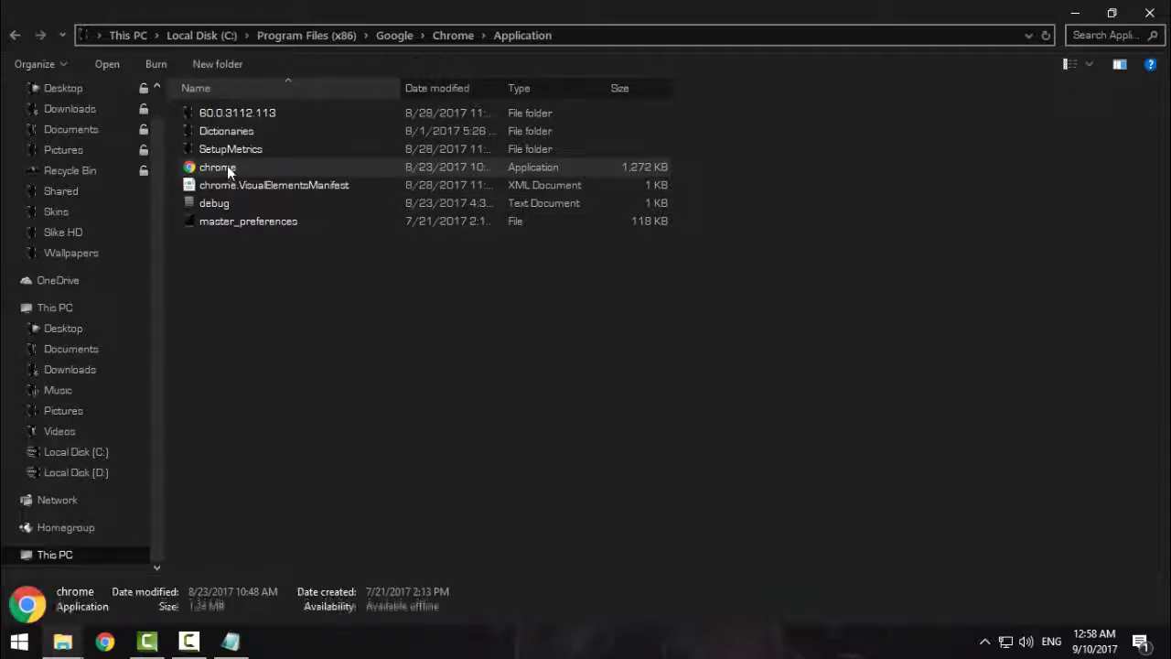
{"action": "left_click", "coordinate": [231, 640]}
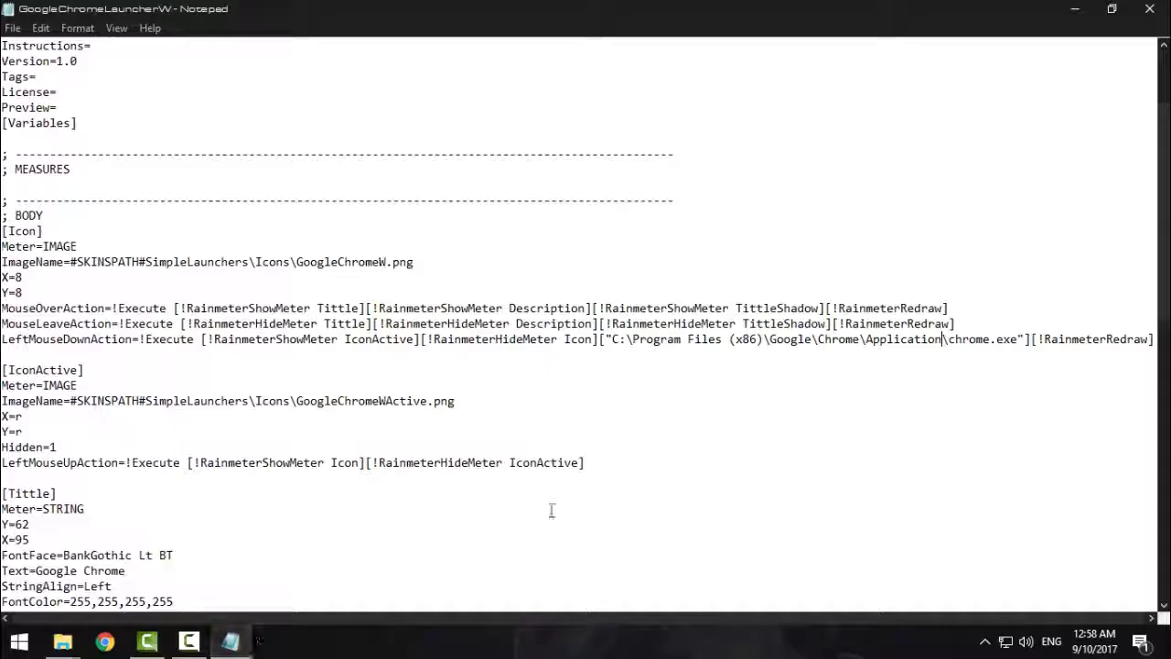
{"action": "left_click", "coordinate": [952, 339]}
{"action": "left_click_drag", "start_coordinate": [953, 341], "coordinate": [988, 340]}
{"action": "left_click", "coordinate": [995, 342]}
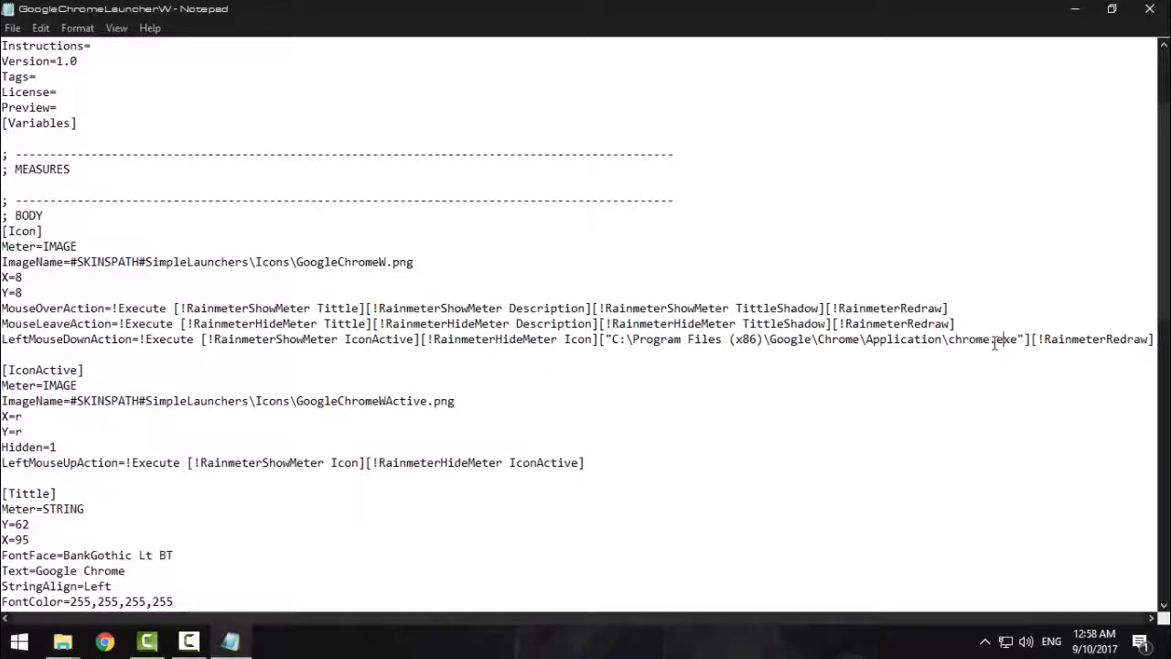
Step: Close the Application folder window, confirm chrome.exe in the launch line, and close Notepad
{"action": "left_click", "coordinate": [62, 640]}
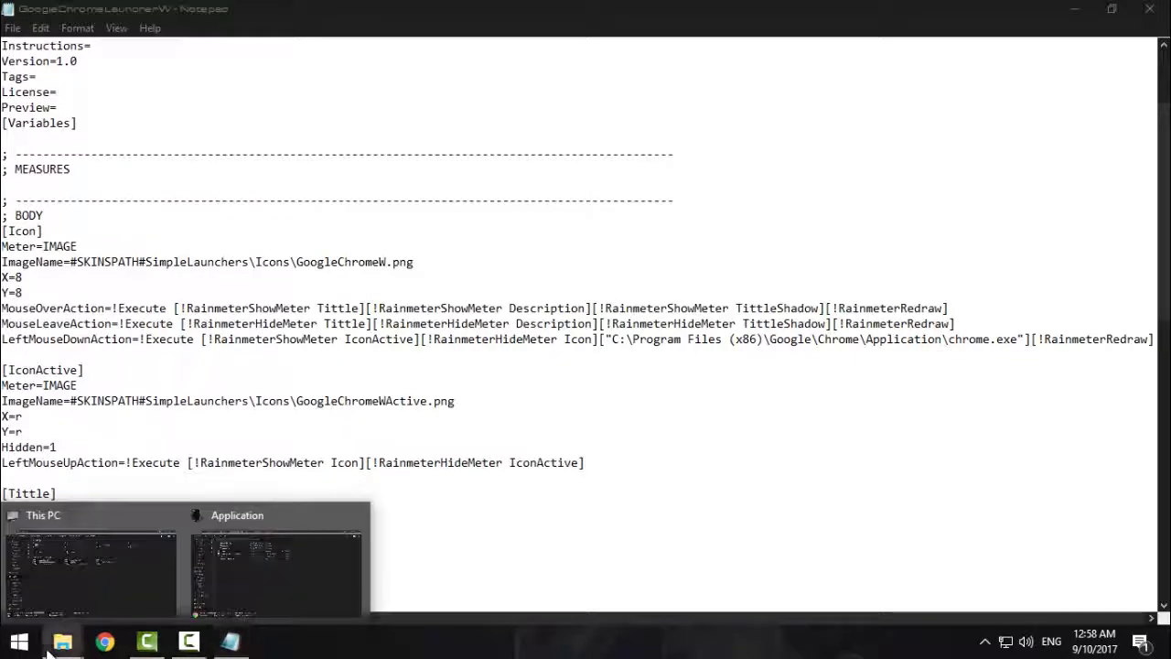
{"action": "left_click", "coordinate": [198, 591]}
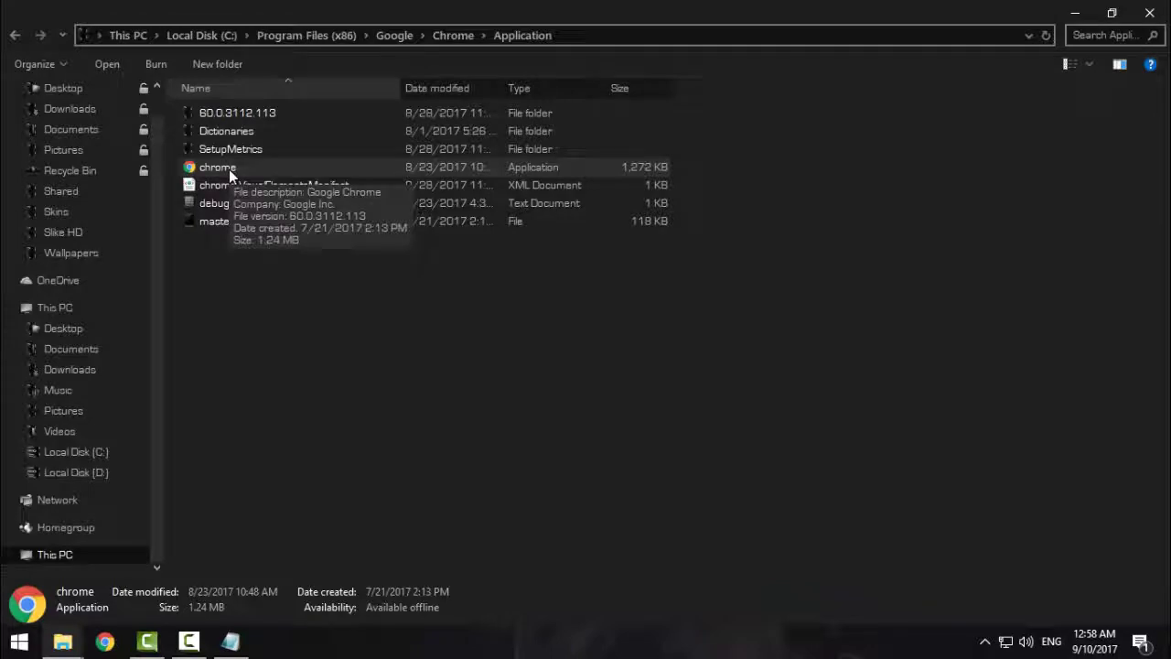
{"action": "left_click", "coordinate": [1148, 14]}
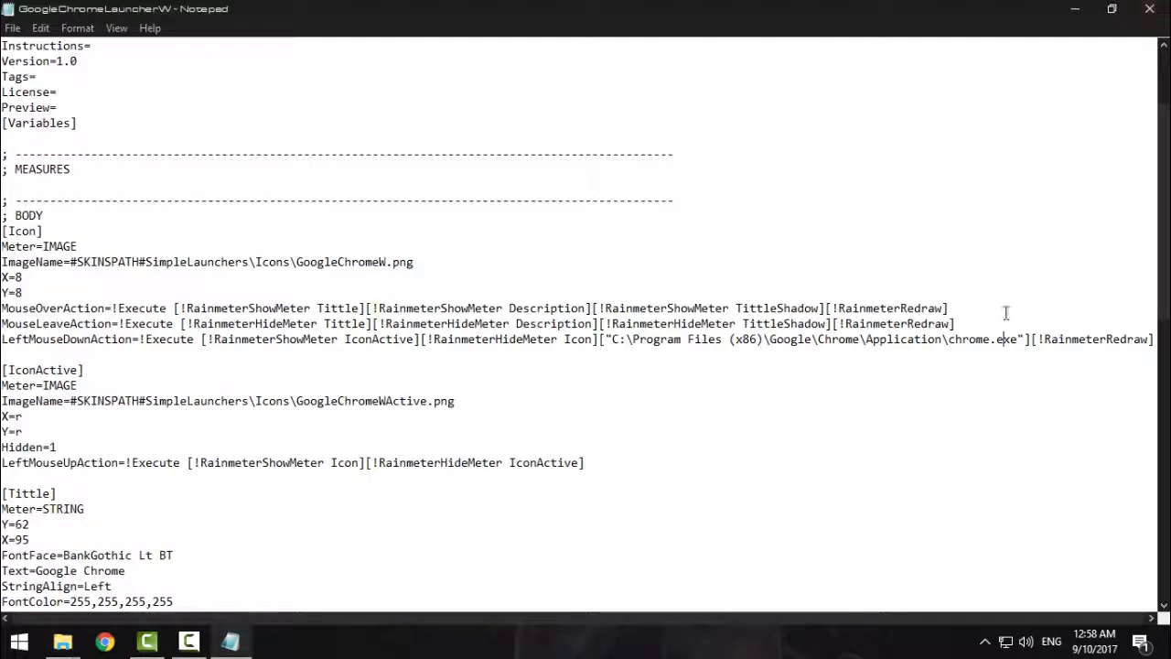
{"action": "left_click_drag", "start_coordinate": [949, 342], "coordinate": [1017, 341]}
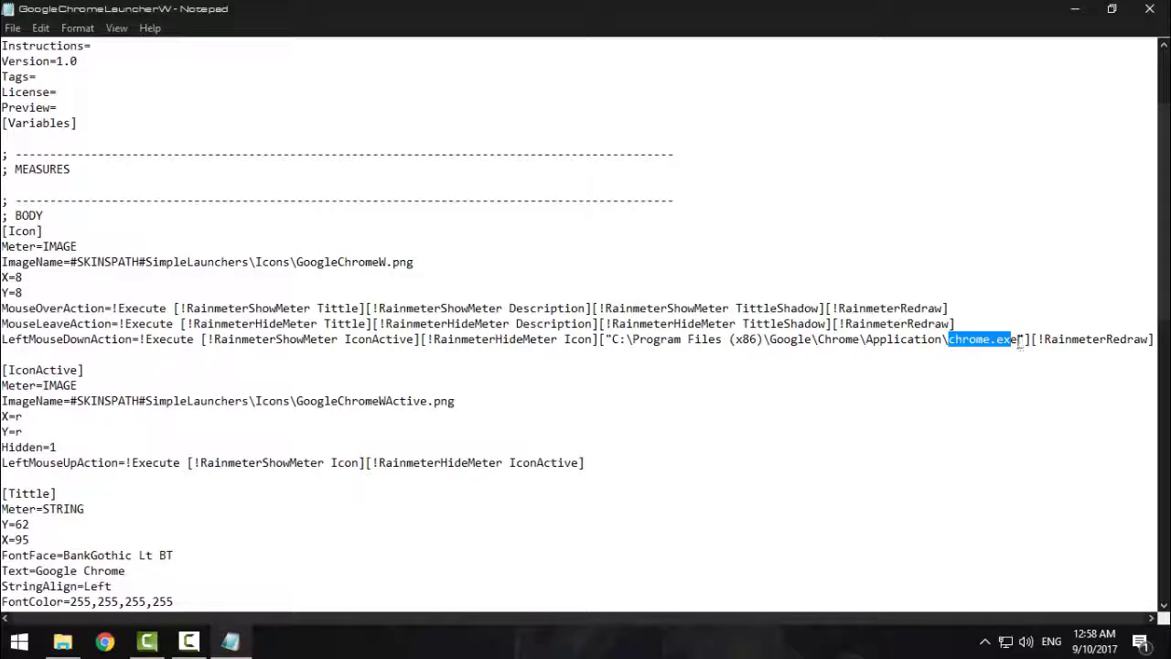
{"action": "left_click", "coordinate": [1019, 340]}
{"action": "left_click", "coordinate": [1149, 9]}
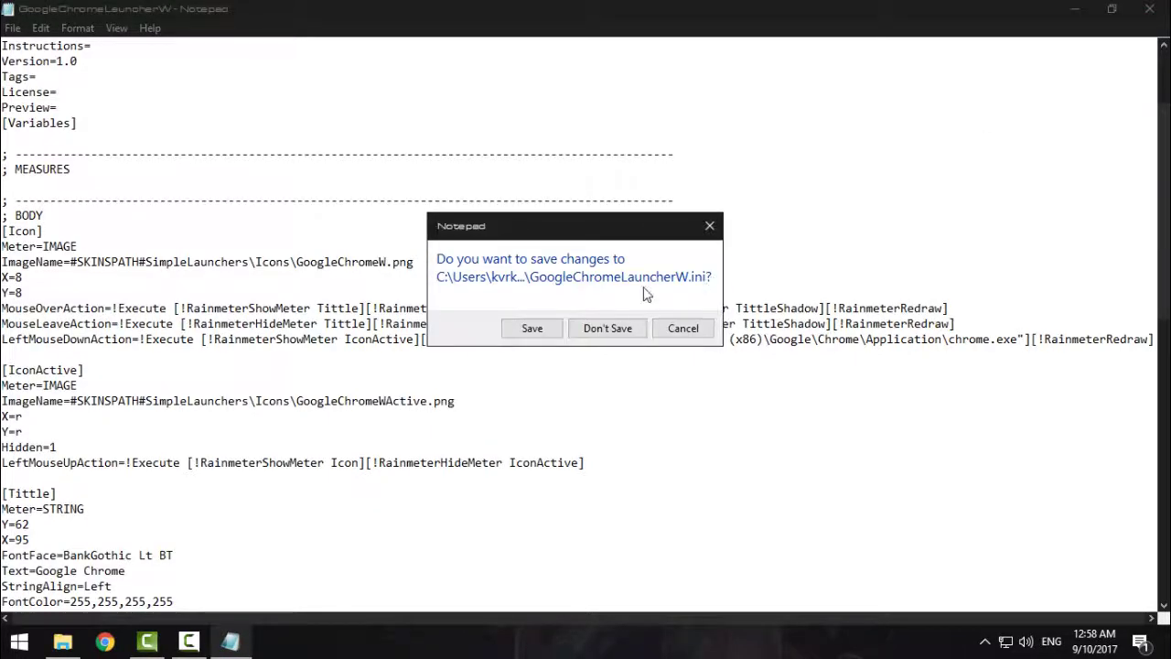
Step: Save the Chrome launcher file and open the Photoshop launcher's skin for editing
{"action": "left_click", "coordinate": [540, 329]}
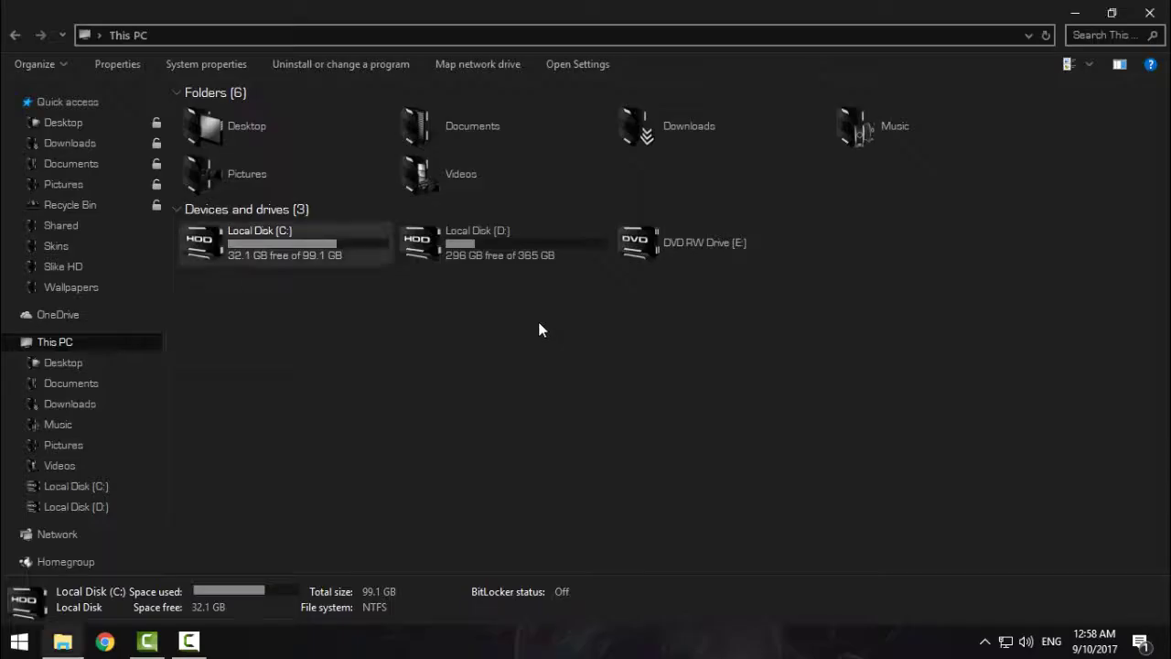
{"action": "left_click", "coordinate": [1149, 13]}
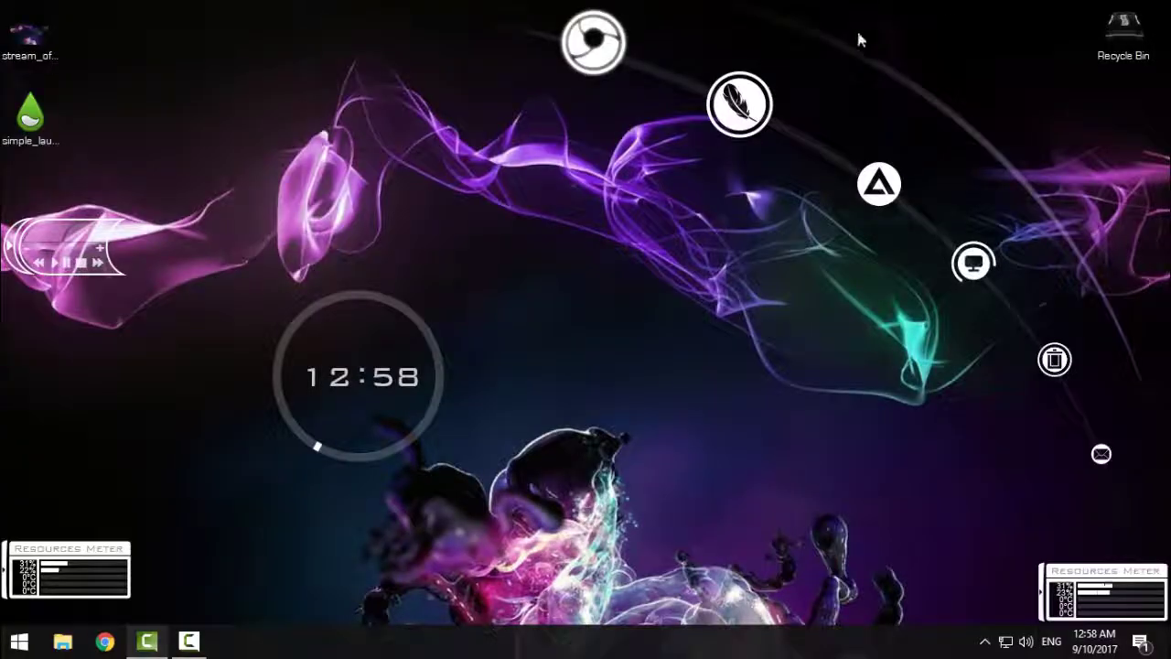
{"action": "right_click", "coordinate": [758, 108]}
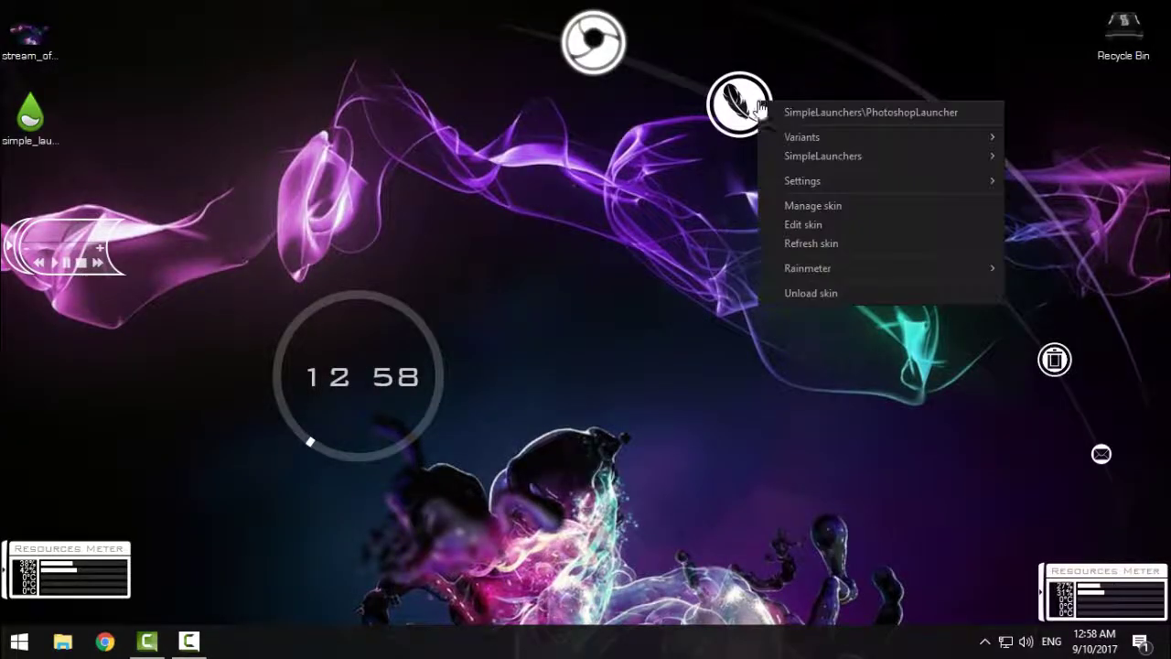
{"action": "left_click", "coordinate": [813, 224]}
Step: Maximize Notepad and select the Photoshop folder path in the launch line
{"action": "left_click", "coordinate": [892, 142]}
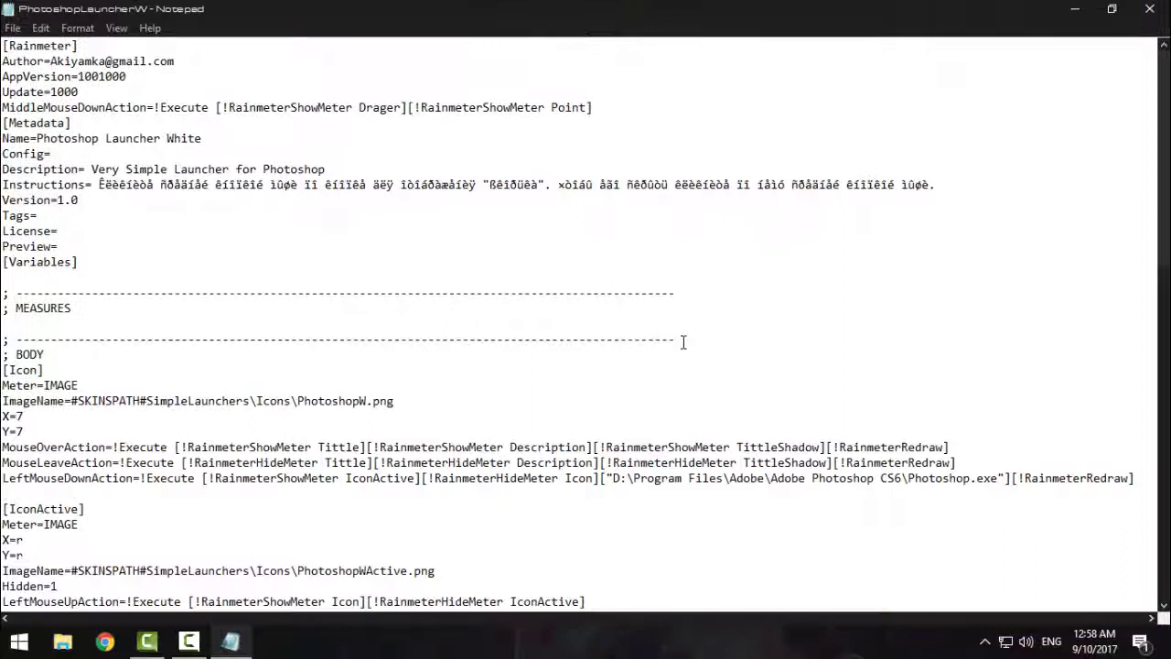
{"action": "left_click_drag", "start_coordinate": [638, 478], "coordinate": [964, 478]}
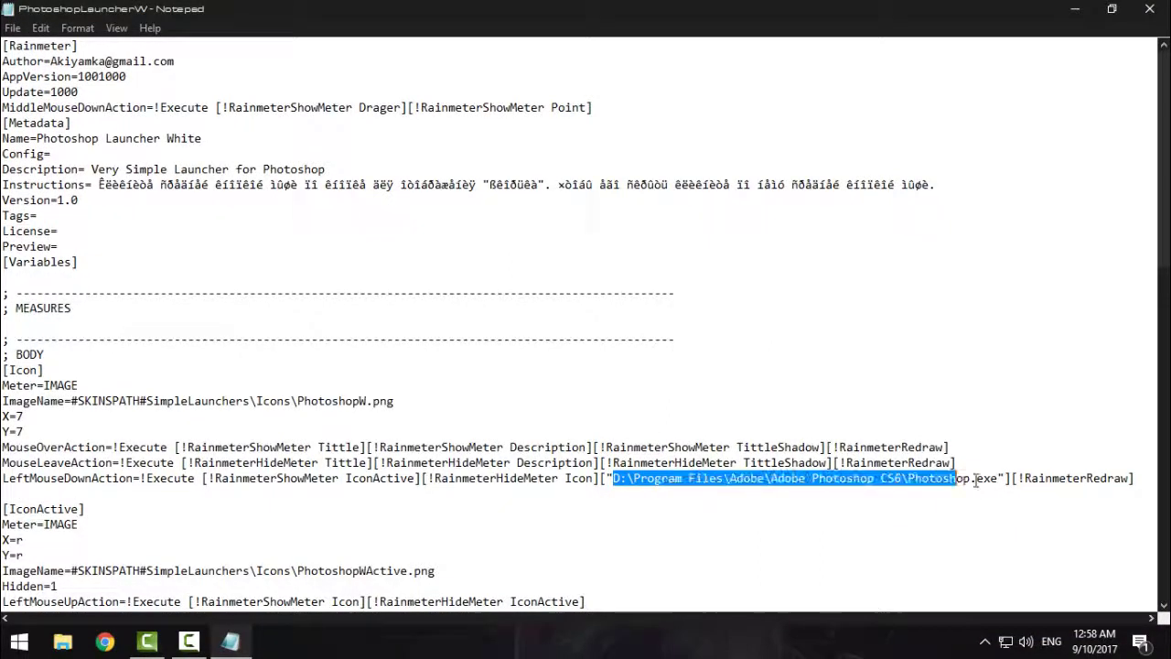
{"action": "left_click", "coordinate": [979, 478]}
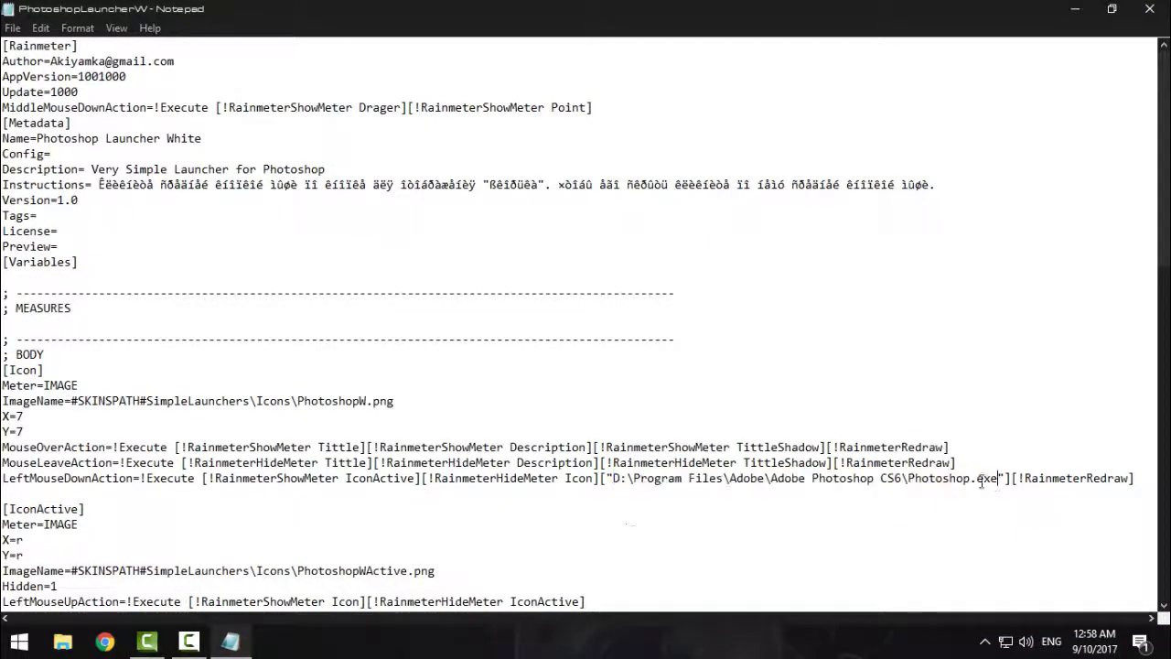
Step: Navigate File Explorer to D:\Program Files\Adobe\Adobe Photoshop CS6
{"action": "left_click", "coordinate": [62, 641]}
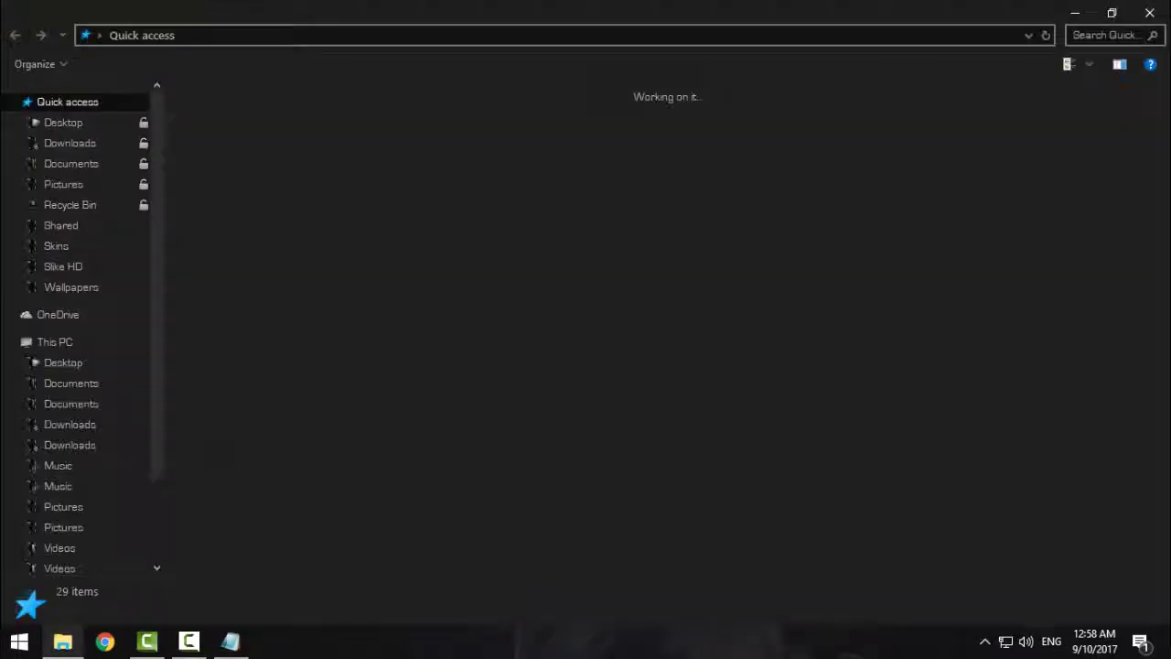
{"action": "left_click", "coordinate": [112, 341]}
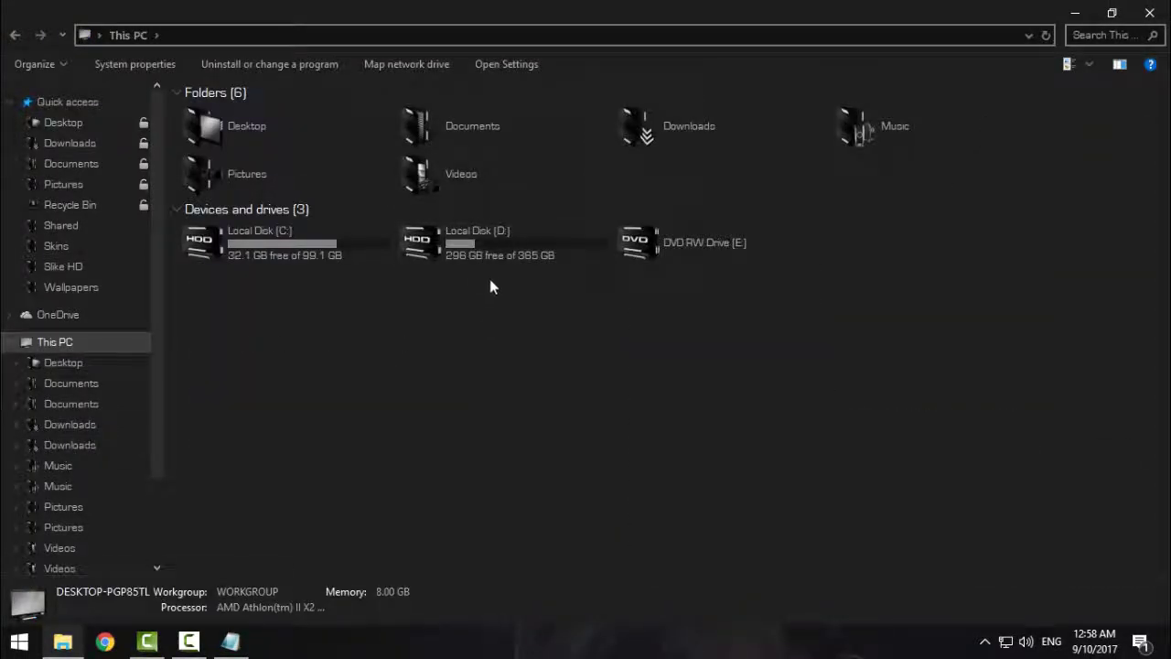
{"action": "double_click", "coordinate": [494, 247]}
{"action": "double_click", "coordinate": [669, 143]}
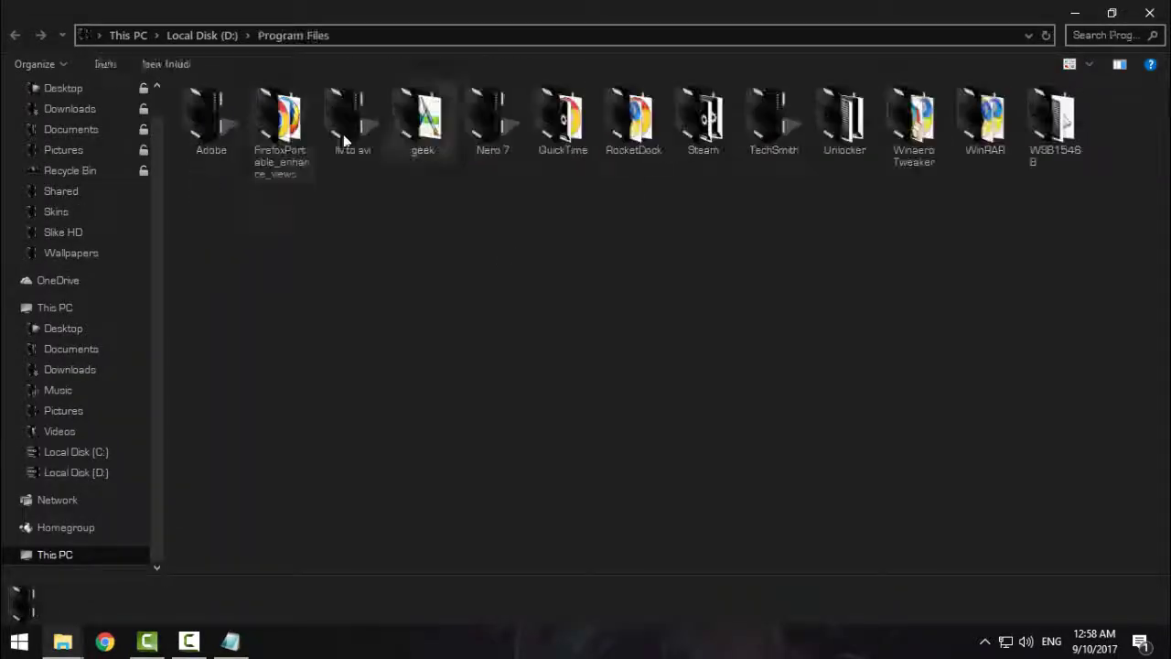
{"action": "double_click", "coordinate": [225, 143]}
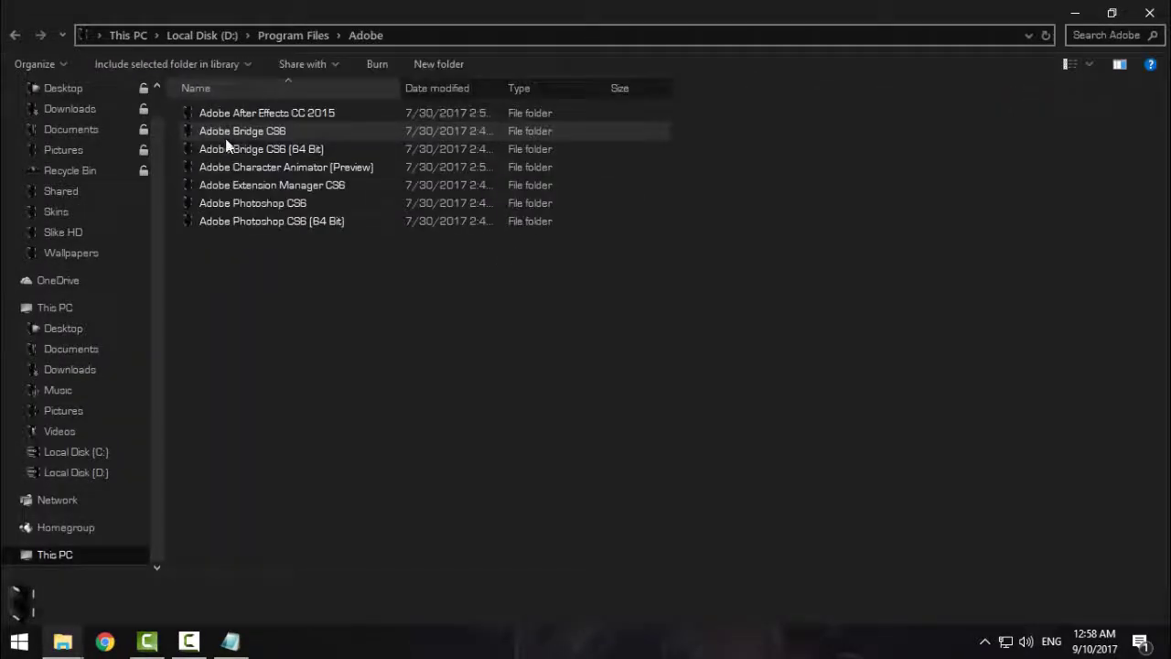
{"action": "double_click", "coordinate": [308, 203]}
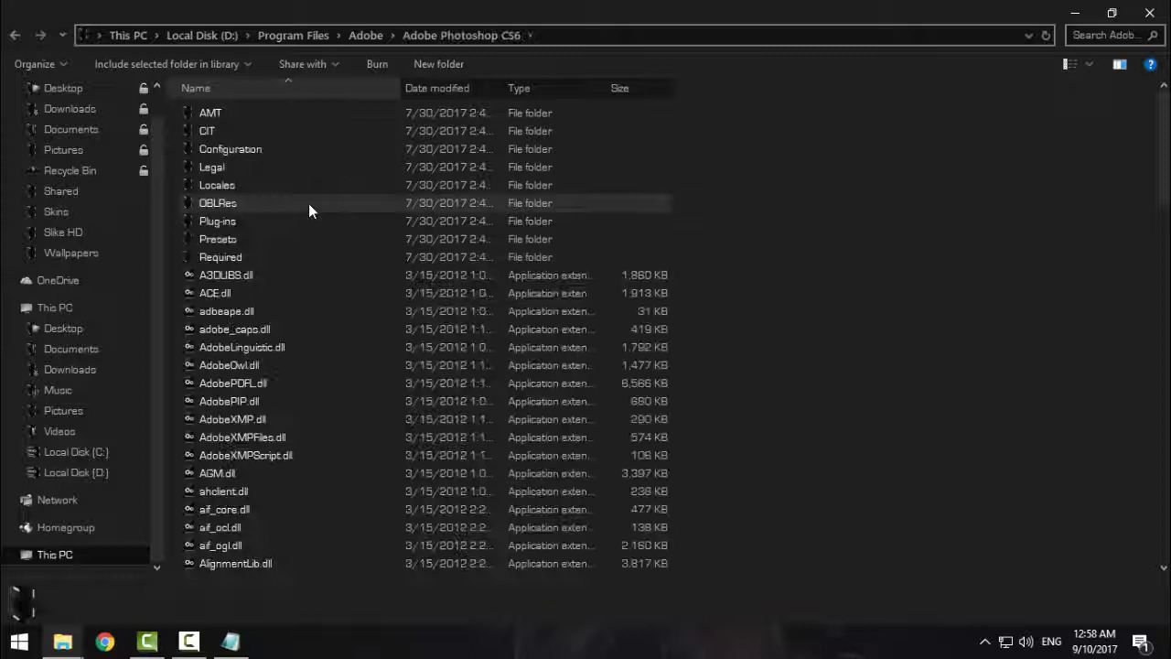
Step: Copy the Adobe Photoshop CS6 folder path from the address bar and close the window
{"action": "left_click", "coordinate": [543, 36]}
{"action": "right_click", "coordinate": [552, 37]}
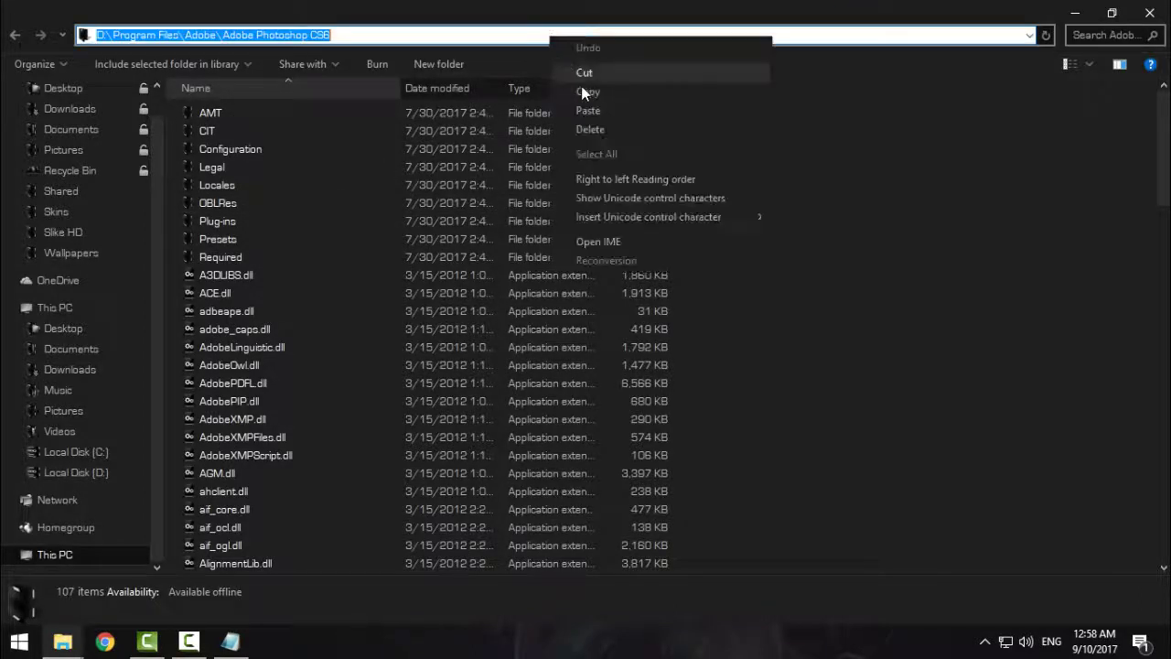
{"action": "left_click", "coordinate": [595, 91]}
{"action": "left_click", "coordinate": [1149, 13]}
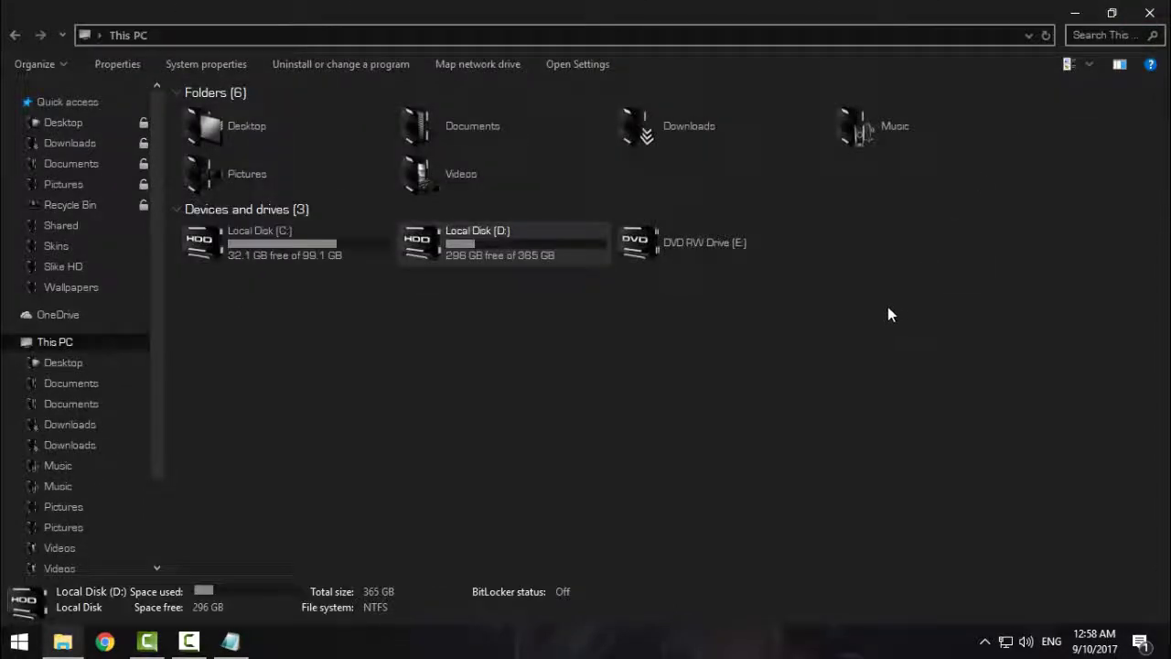
Step: Replace the launch line's folder path with the Photoshop CS6 path, check Photoshop.exe, and save
{"action": "left_click", "coordinate": [1146, 14]}
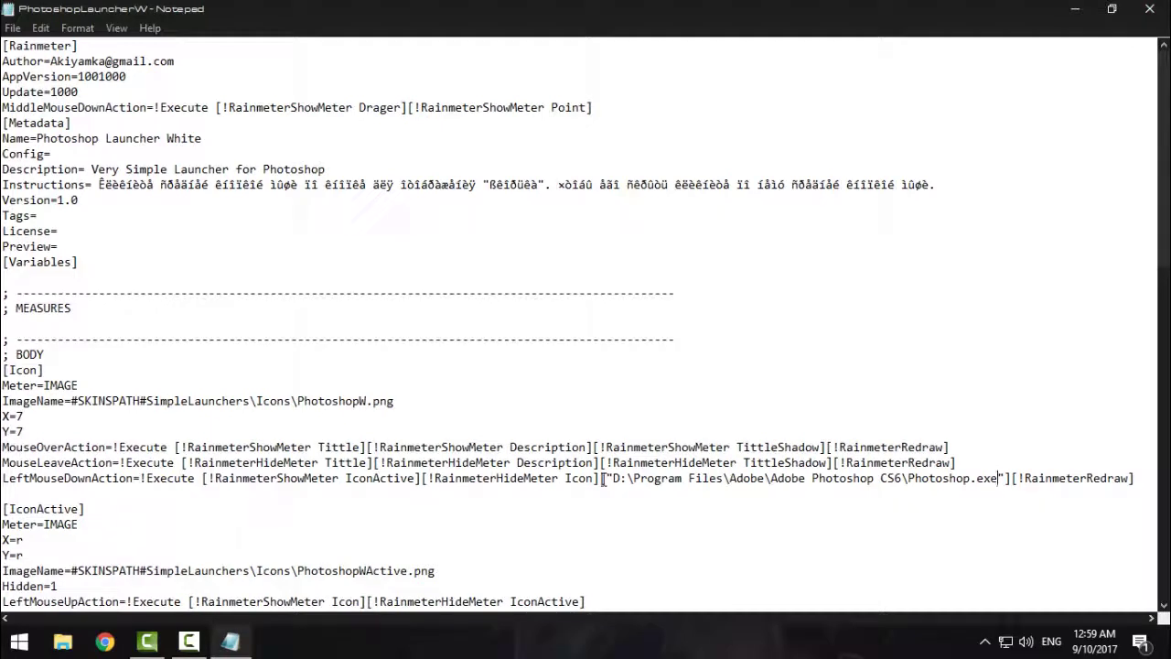
{"action": "left_click_drag", "start_coordinate": [614, 477], "coordinate": [884, 478]}
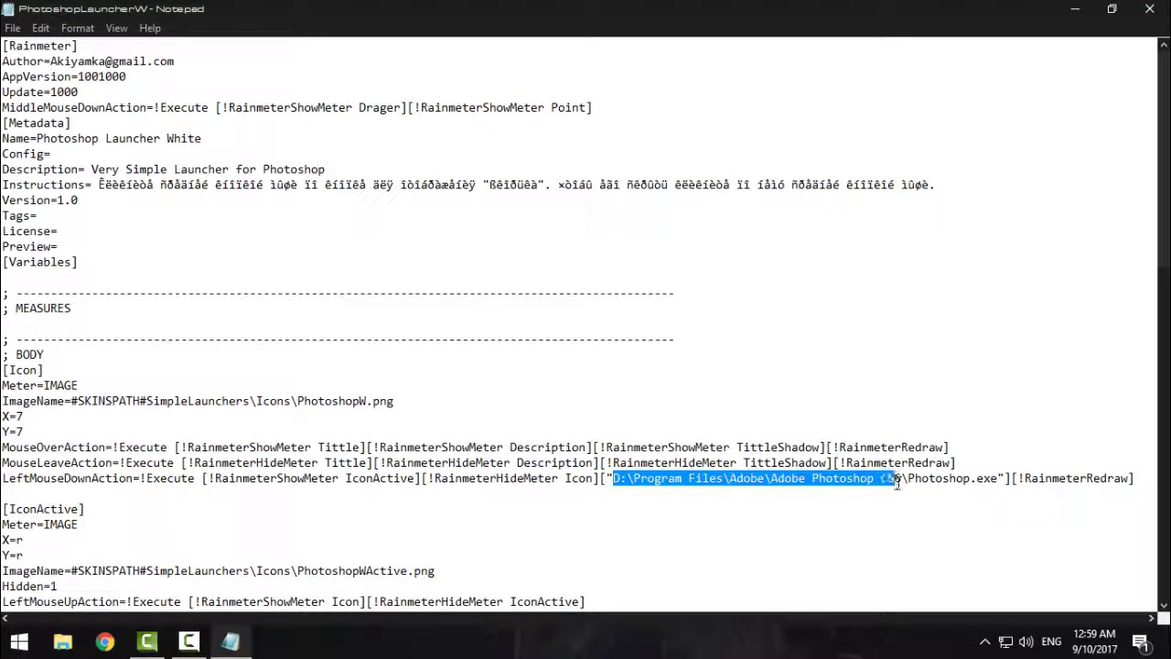
{"action": "left_click", "coordinate": [902, 486]}
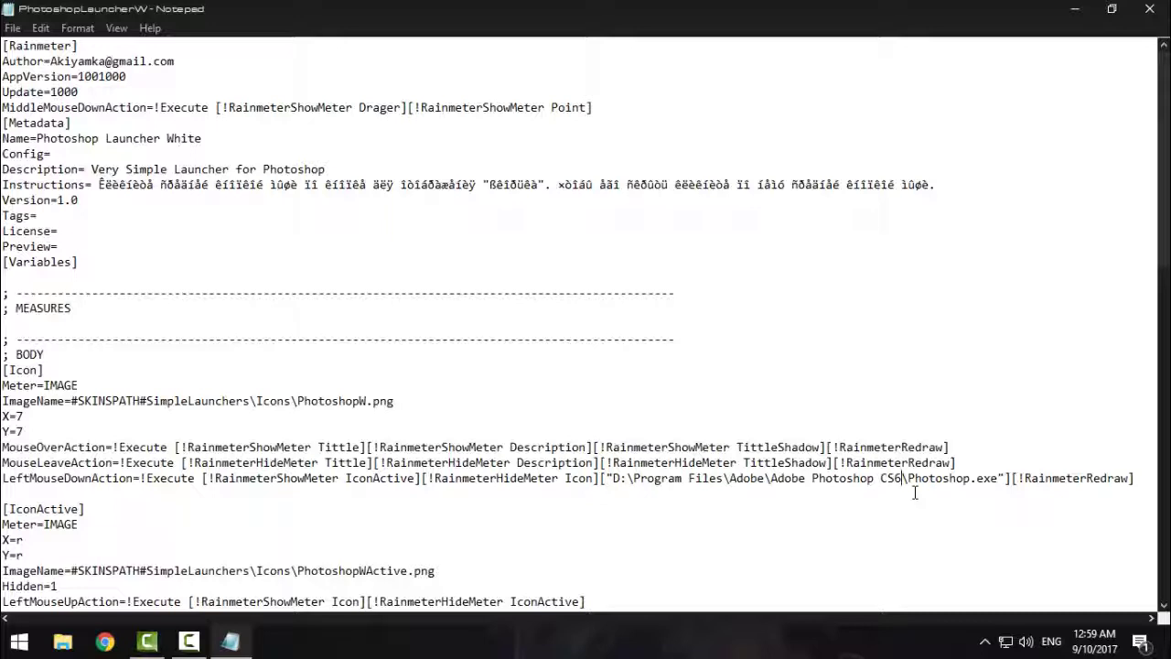
{"action": "left_click_drag", "start_coordinate": [916, 483], "coordinate": [998, 485]}
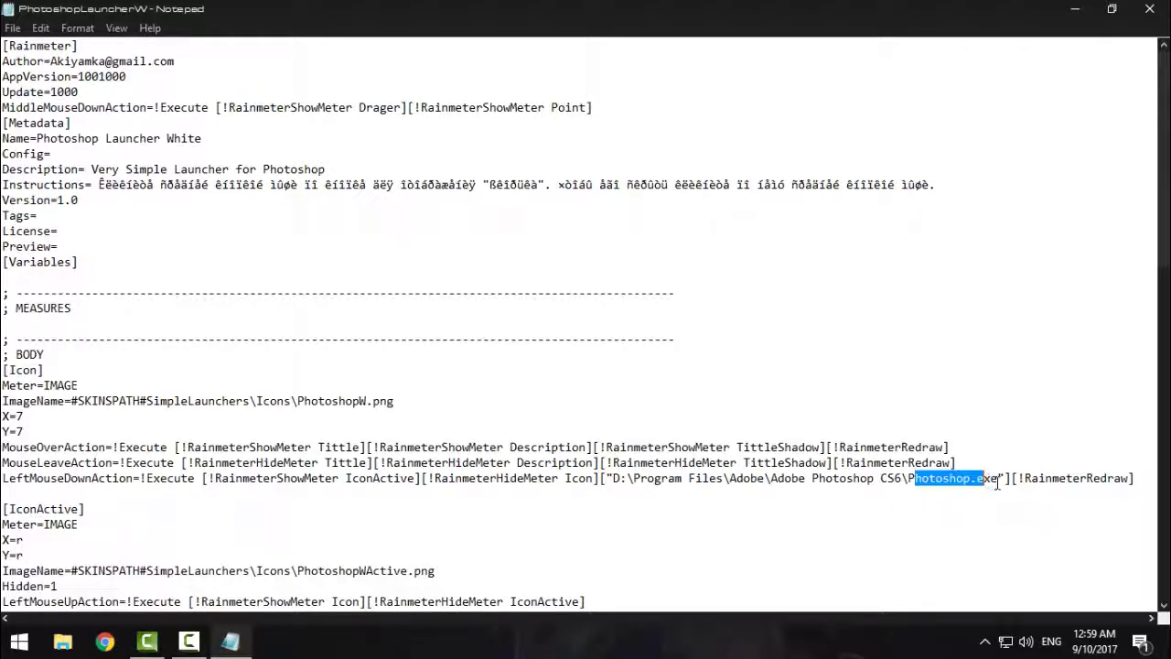
{"action": "left_click", "coordinate": [998, 482]}
{"action": "left_click", "coordinate": [1150, 9]}
{"action": "left_click", "coordinate": [528, 326]}
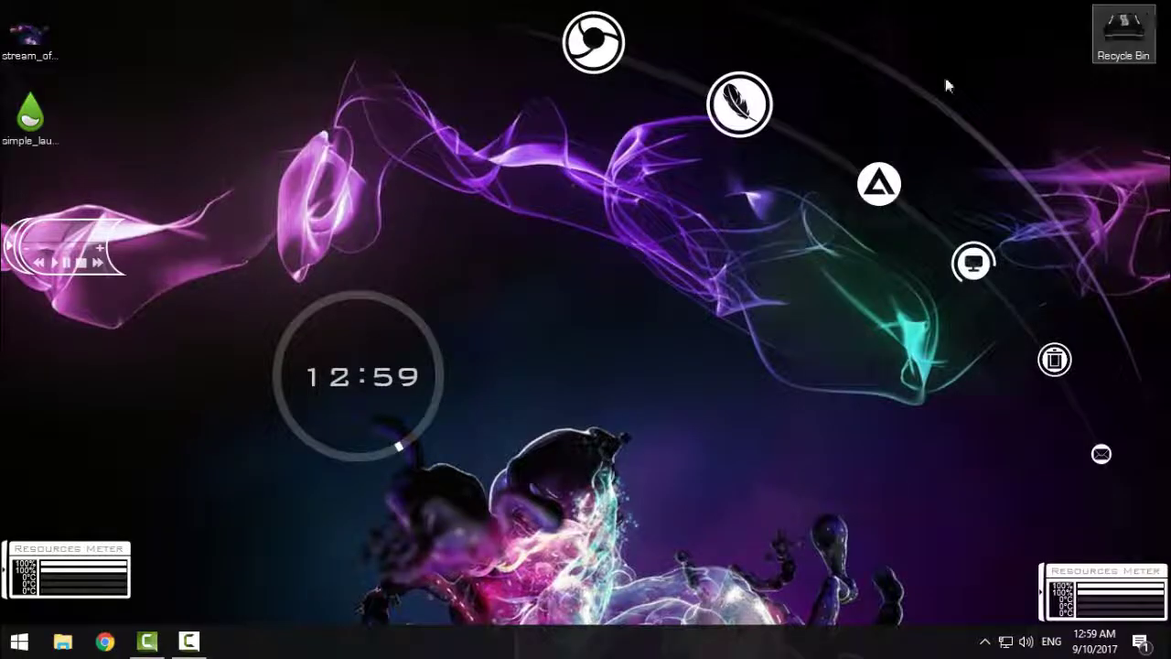
Step: Close Chrome and launch Photoshop CS6 from its desktop launcher icon
{"action": "left_click", "coordinate": [1150, 15]}
{"action": "left_click", "coordinate": [728, 130]}
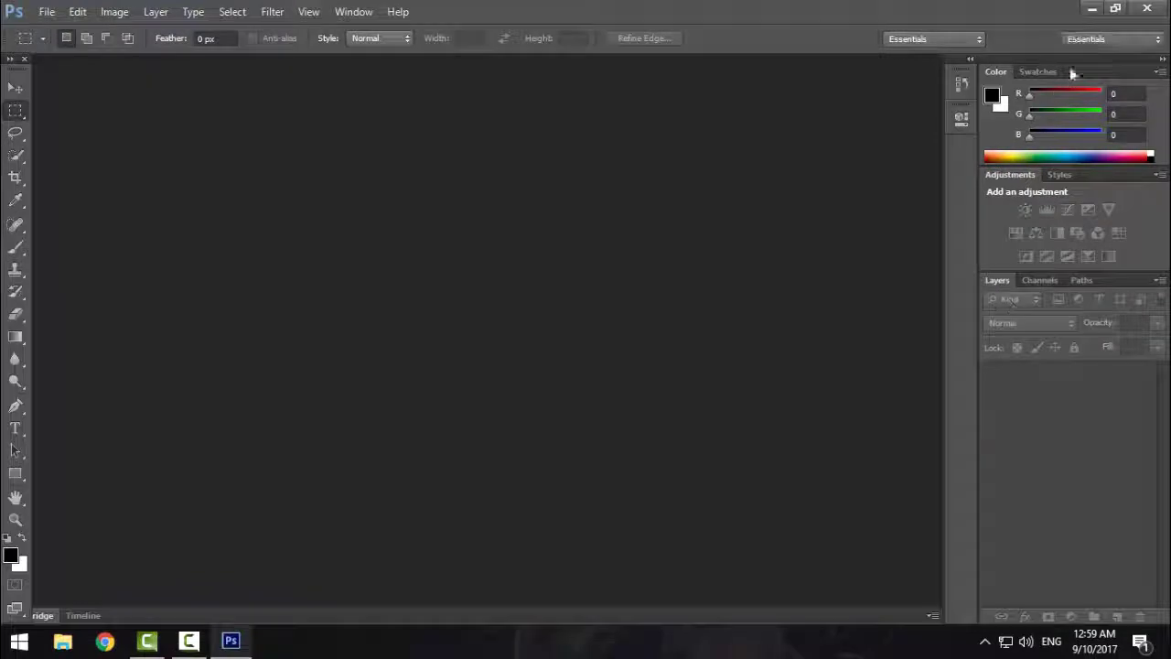
Step: Close Photoshop CS6 once it finishes loading
{"action": "left_click", "coordinate": [1148, 8]}
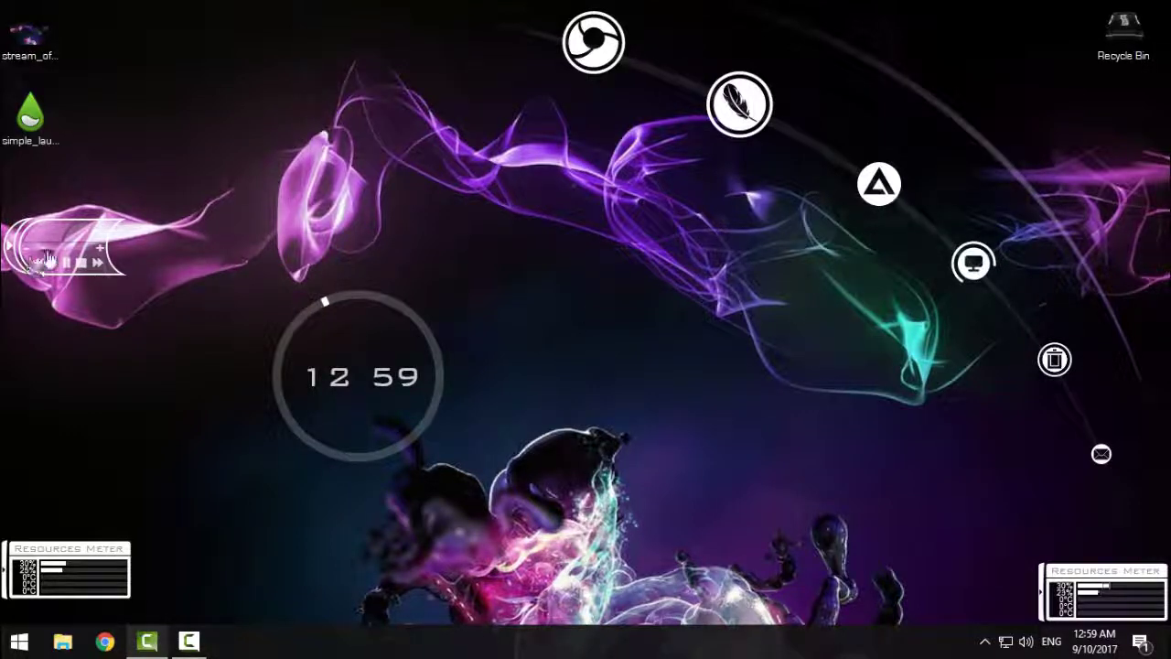
Step: Drag the media controls to centre and back to the left edge, then drag the clock ring lower-right
{"action": "left_click_drag", "start_coordinate": [67, 245], "coordinate": [647, 380]}
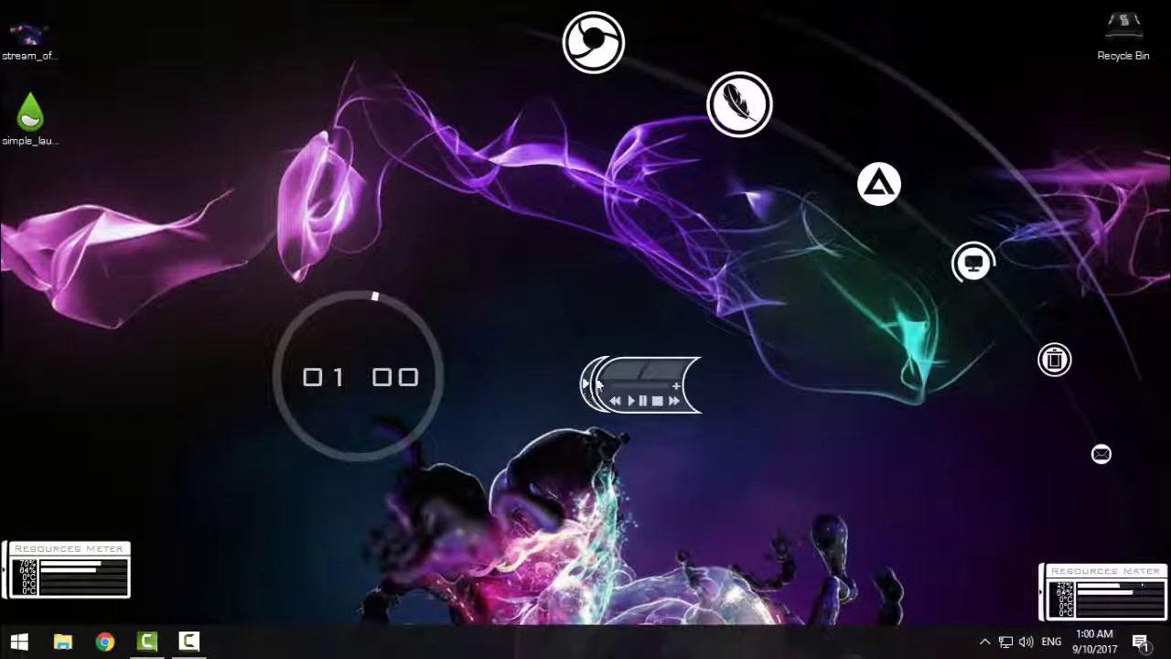
{"action": "left_click_drag", "start_coordinate": [666, 364], "coordinate": [81, 235]}
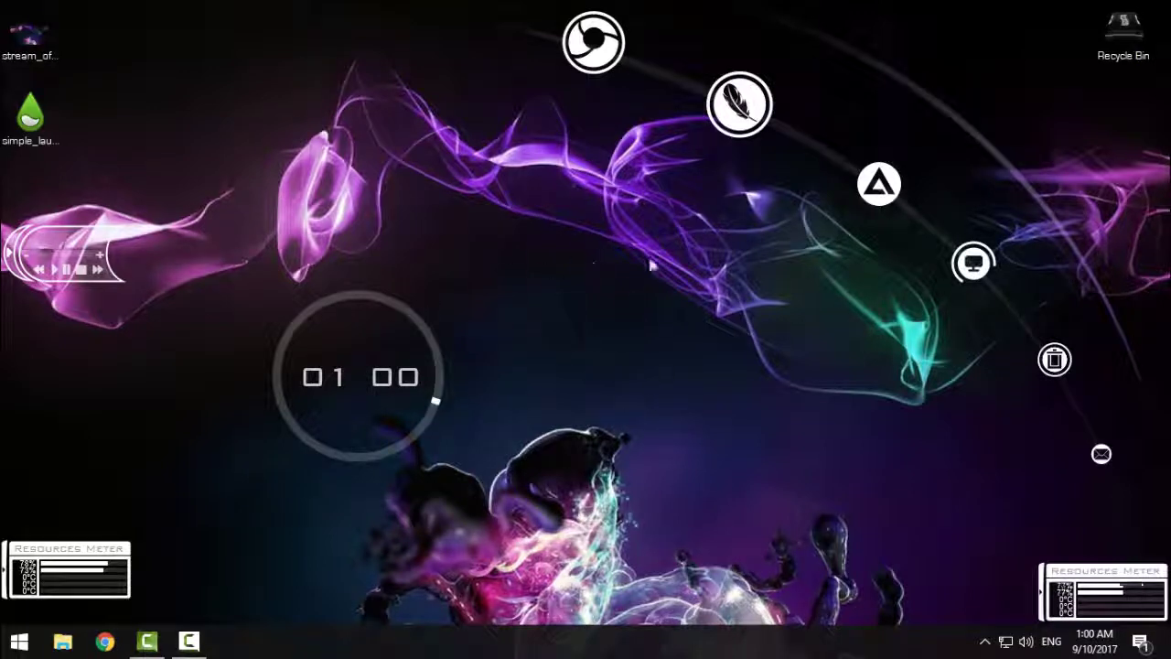
{"action": "left_click_drag", "start_coordinate": [423, 327], "coordinate": [497, 433]}
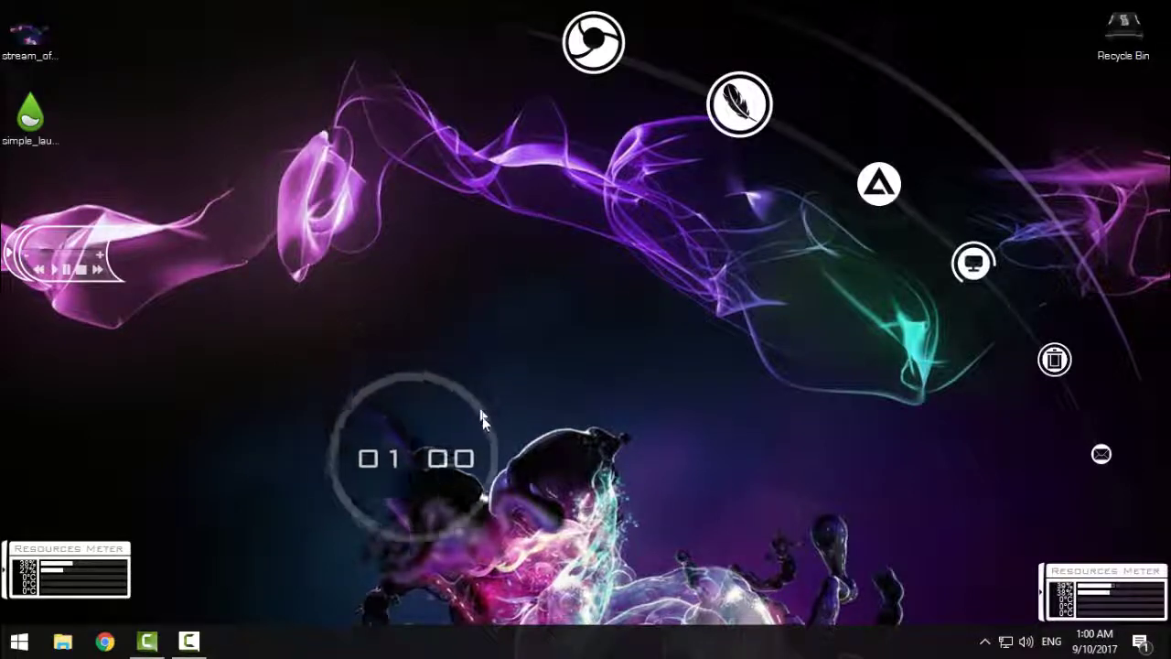